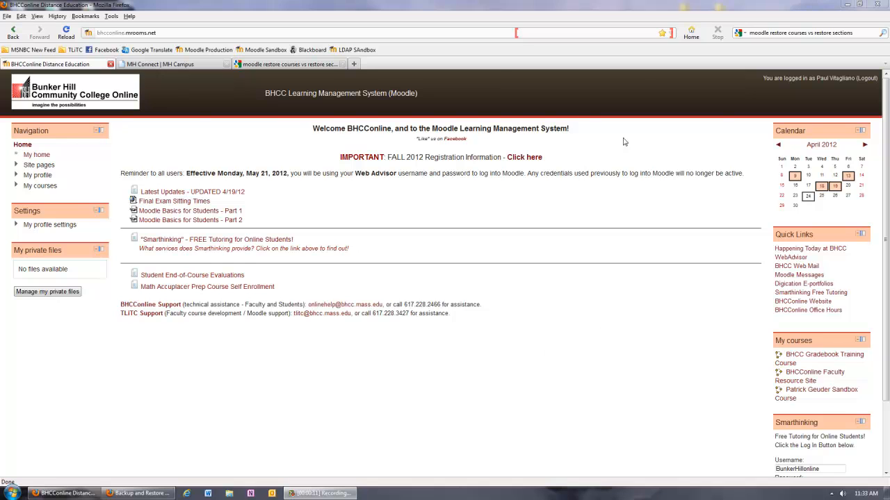
# Open the bhccsb_pvgradebook course from the user's course list and start a course backup.
pyautogui.click(518, 35)
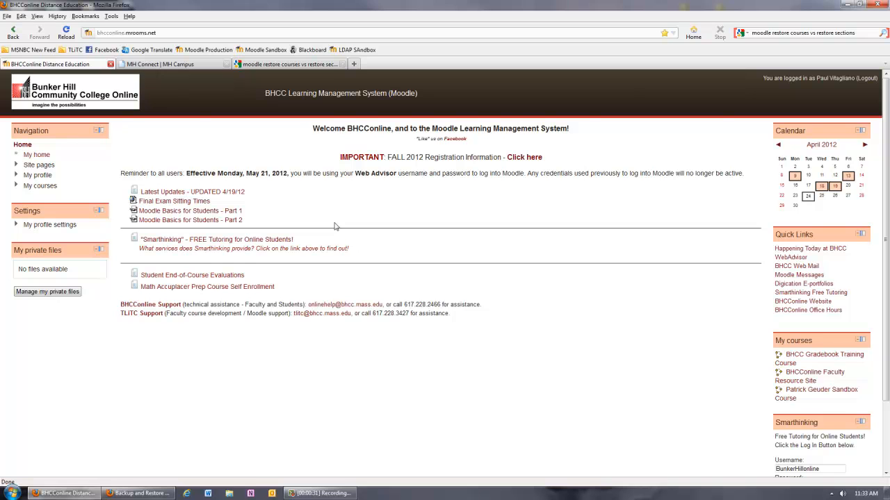
pyautogui.click(35, 188)
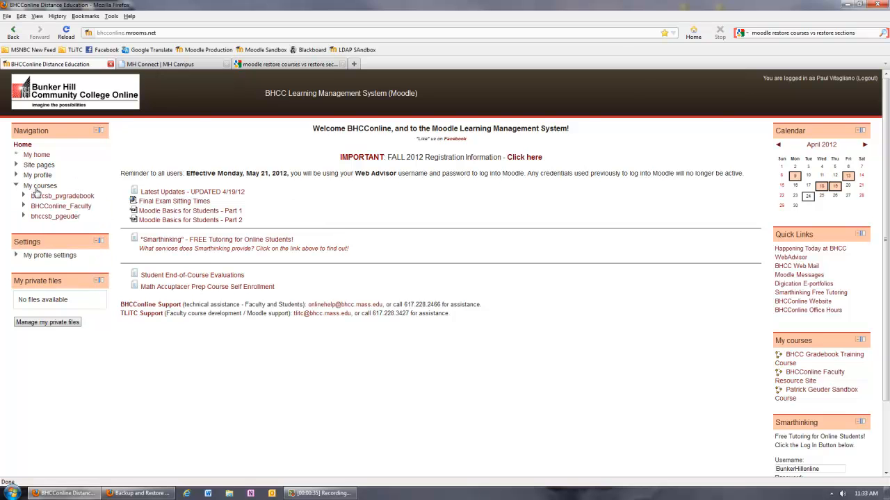
pyautogui.click(50, 200)
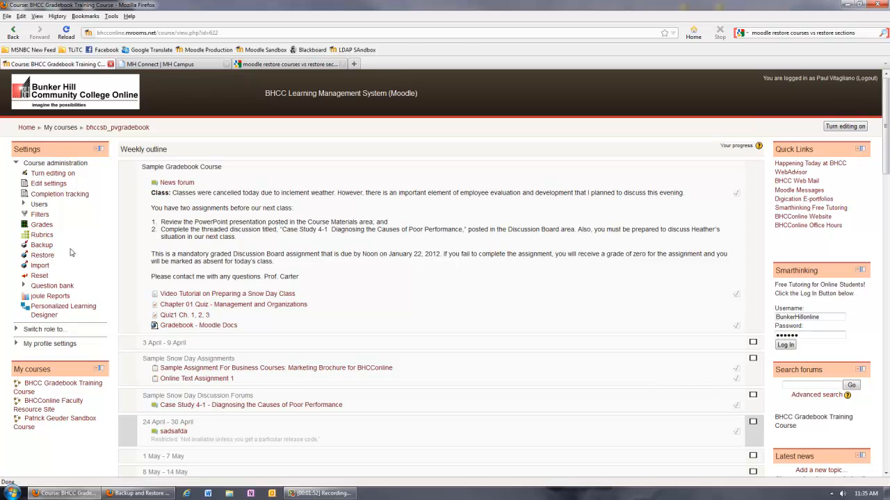
pyautogui.click(42, 245)
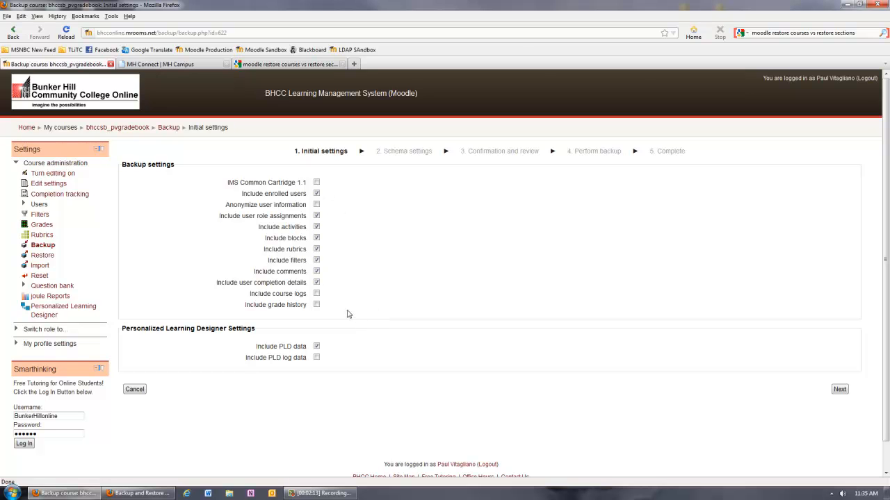
# Include course logs, grade history and PLD log data in the backup, leave IMS Common Cartridge 1.1 off, and proceed to the schema settings.
pyautogui.click(316, 294)
pyautogui.click(317, 306)
pyautogui.click(316, 357)
pyautogui.click(317, 183)
pyautogui.click(317, 183)
pyautogui.click(839, 390)
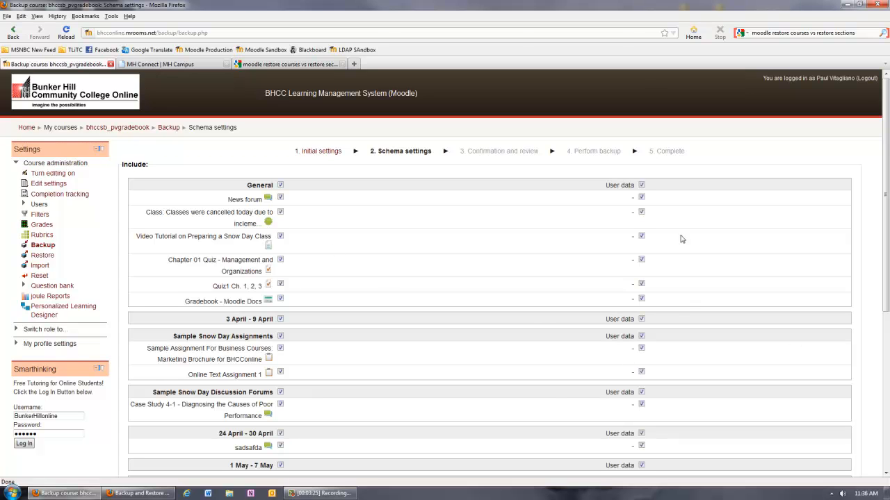
# Keep all course sections and user data included, review the backup settings and included items, and perform the backup.
pyautogui.scroll(-7, 671, 319)
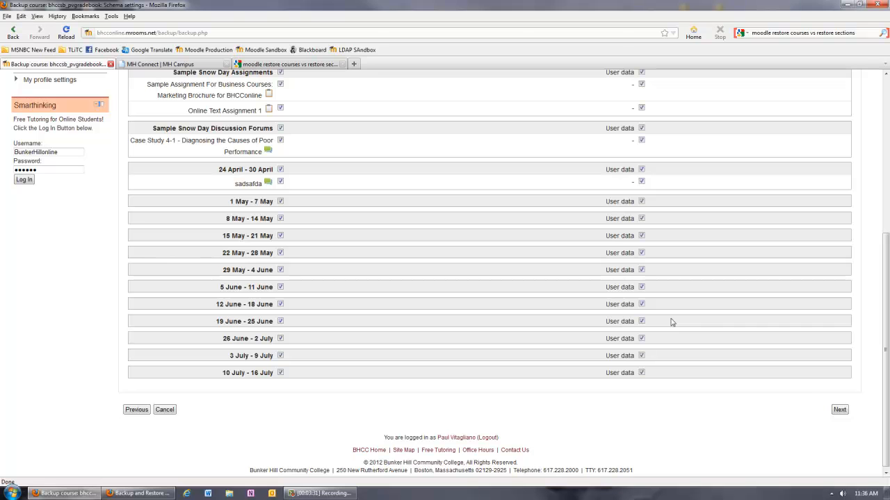
pyautogui.click(840, 411)
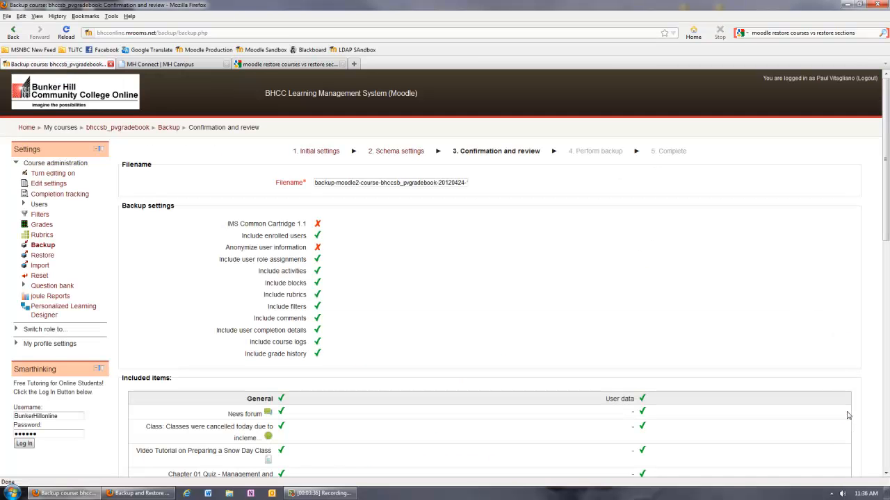
pyautogui.scroll(-9, 847, 415)
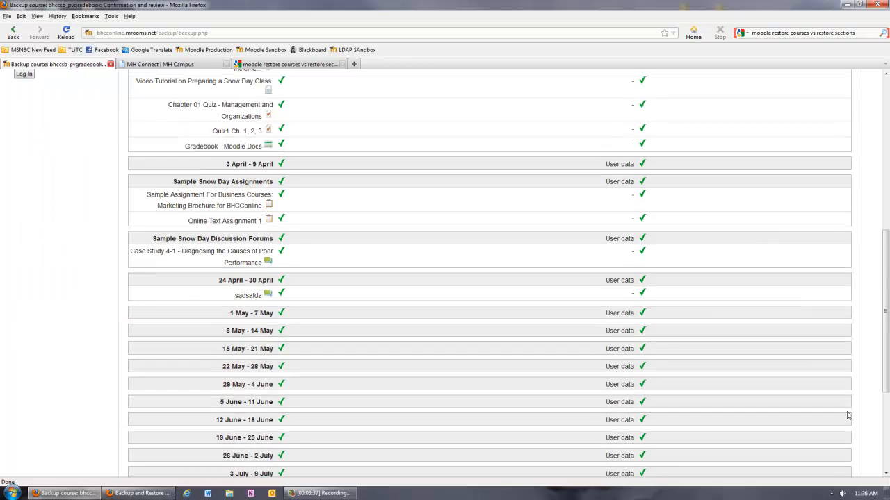
pyautogui.scroll(-4, 848, 415)
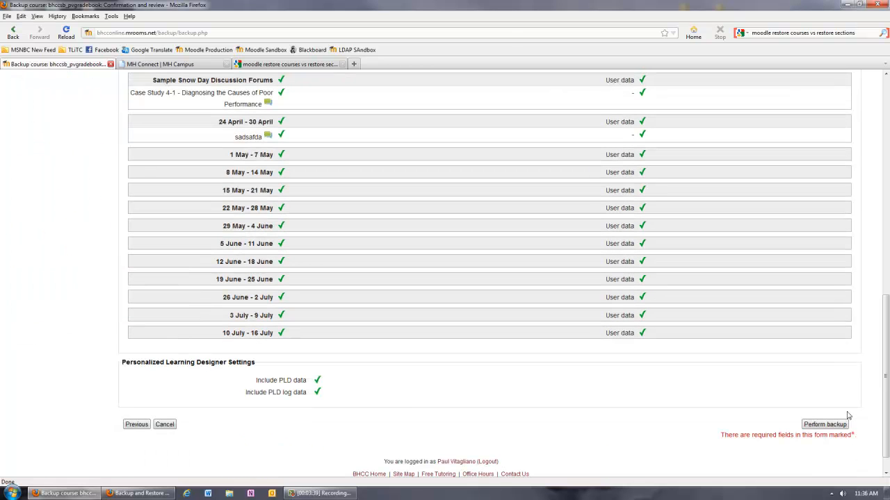
pyautogui.scroll(13, 848, 415)
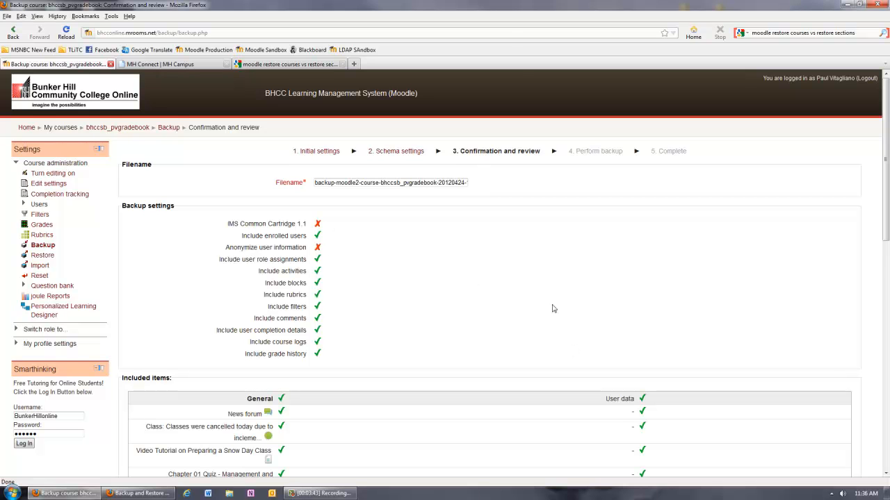
pyautogui.scroll(-13, 639, 363)
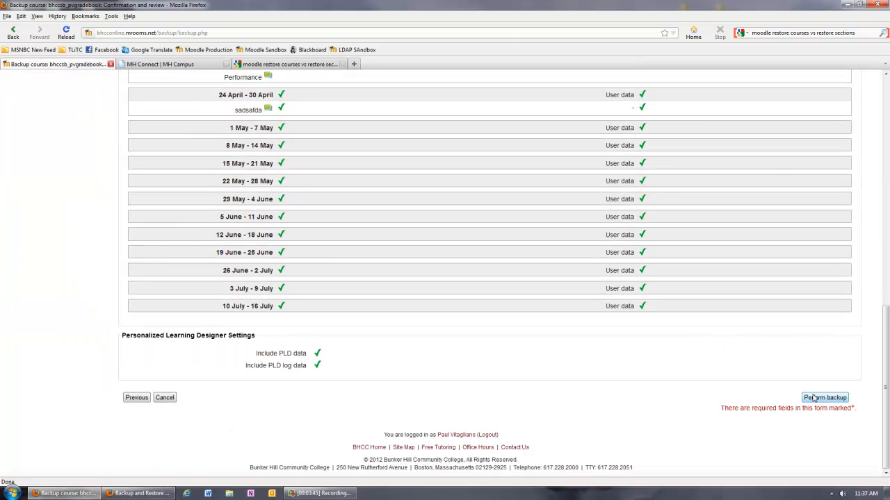
pyautogui.click(814, 398)
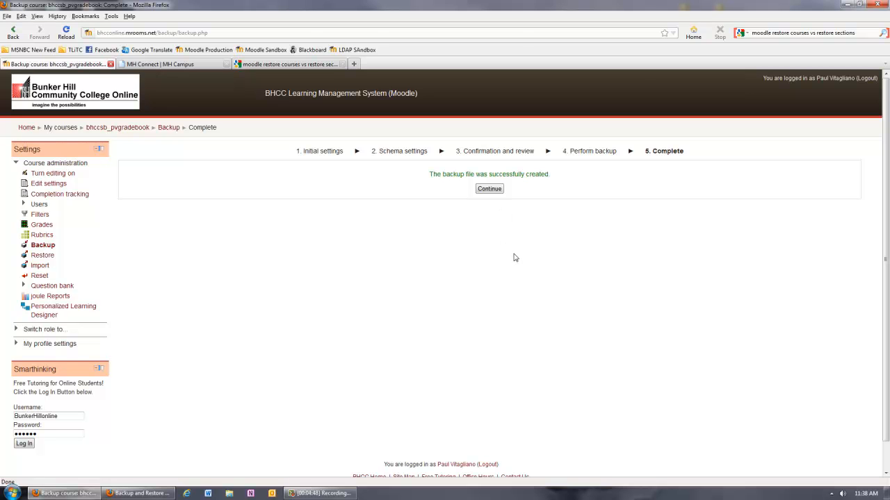
# Continue to the course backup area and examine the new backup file's name and size.
pyautogui.click(490, 190)
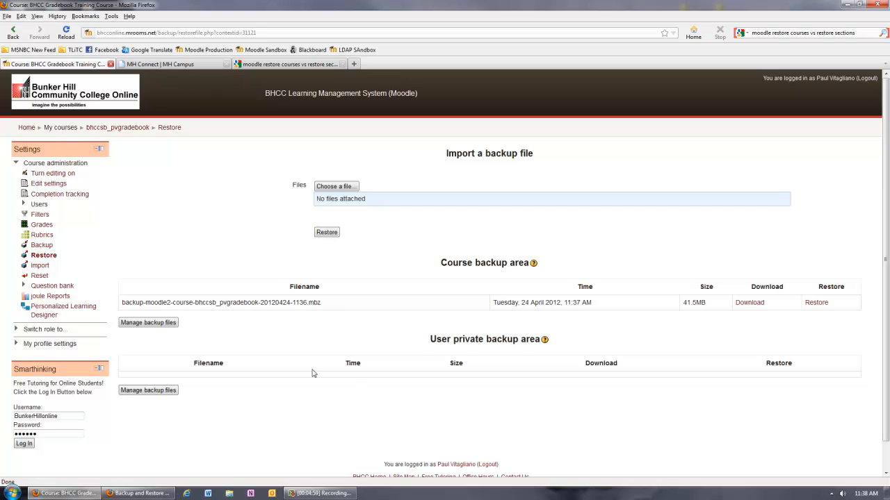
pyautogui.moveTo(327, 306); pyautogui.dragTo(309, 304)
pyautogui.click(705, 303)
pyautogui.moveTo(705, 303); pyautogui.dragTo(683, 303)
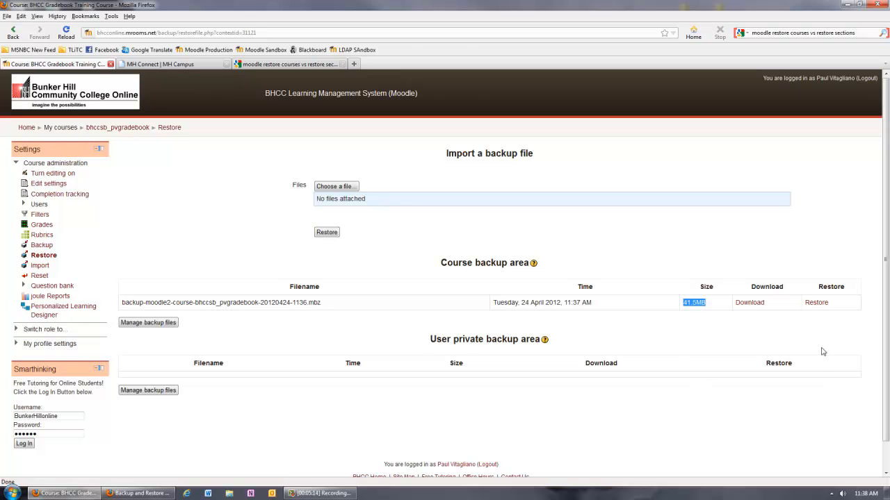
# Download backup-moodle2-course-bhccsb_pvgradebook-20120424-1136.mbz, save it to the Desktop, and close the download list.
pyautogui.click(759, 308)
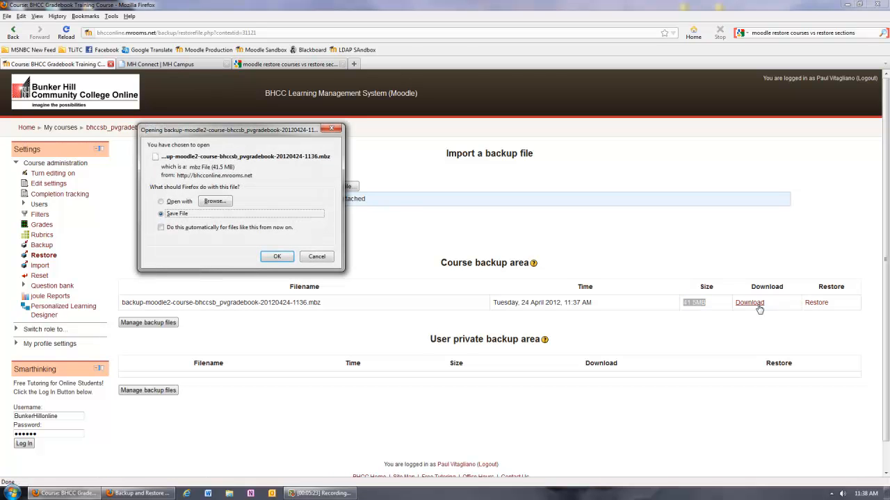
pyautogui.click(277, 257)
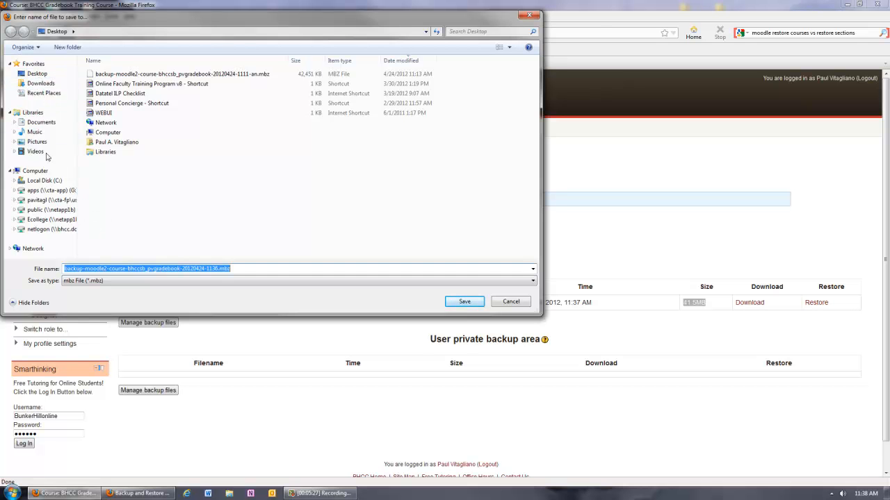
pyautogui.click(46, 75)
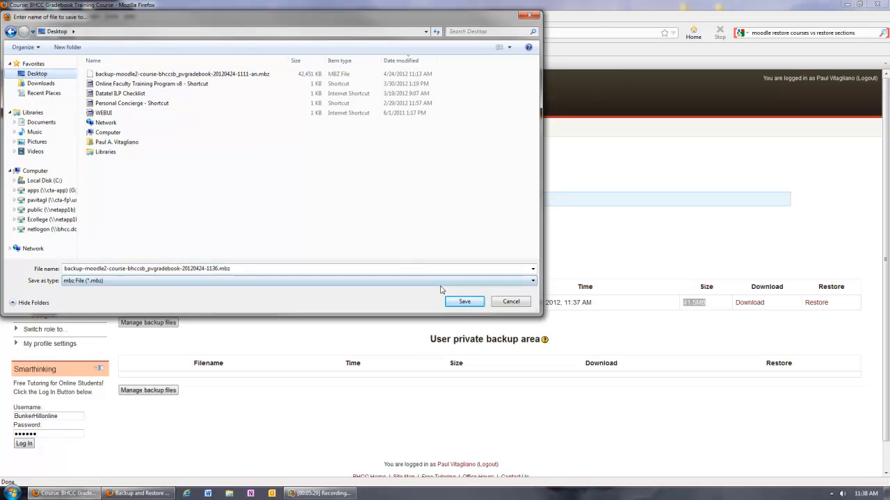
pyautogui.click(457, 300)
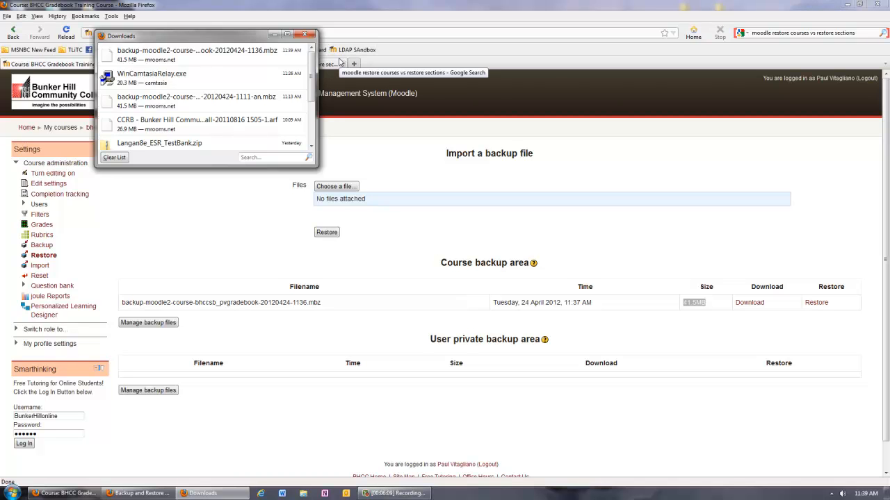
pyautogui.click(304, 35)
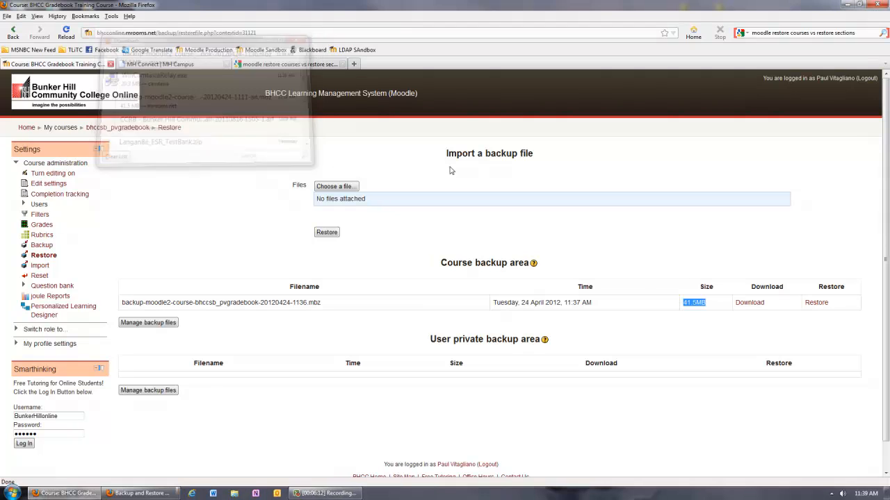
# Inspect the properties of a course backup file on the Windows desktop, and return to the course's restore page in Firefox.
pyautogui.click(848, 5)
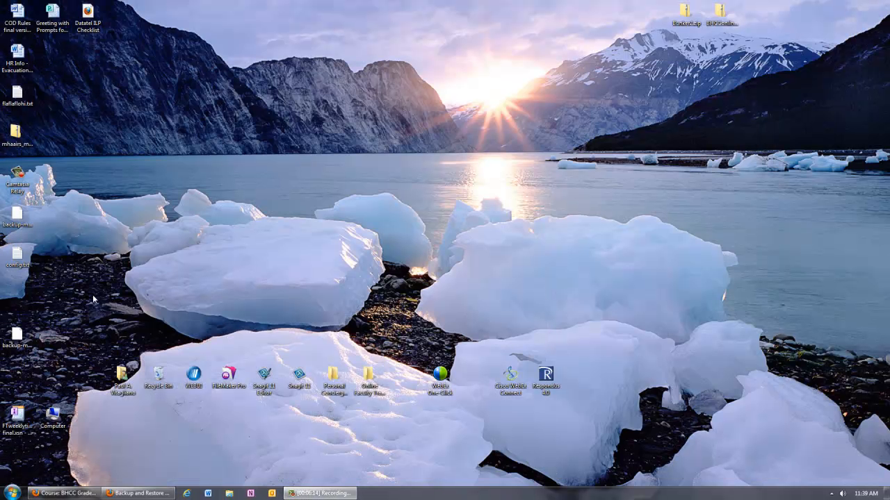
pyautogui.rightClick(25, 220)
pyautogui.click(51, 359)
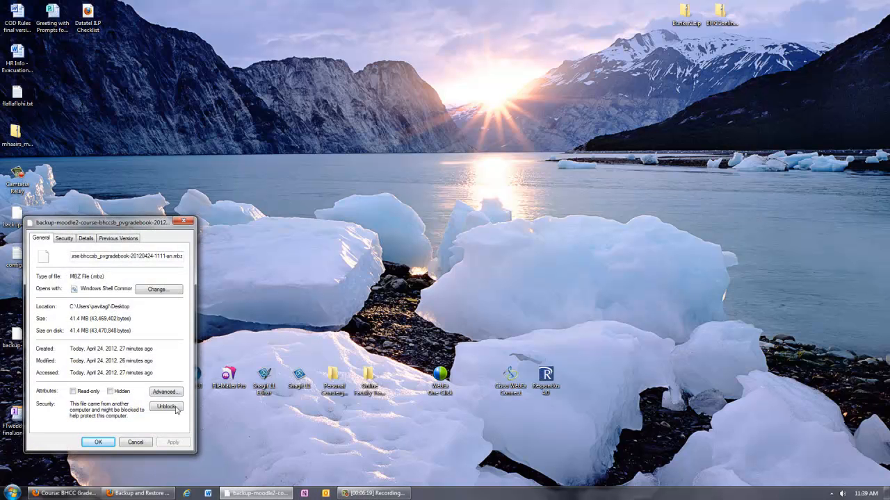
pyautogui.click(142, 443)
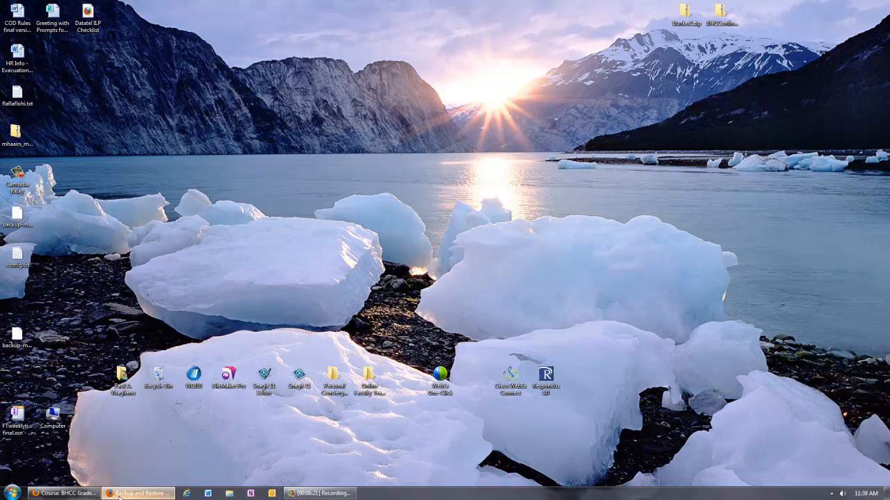
pyautogui.click(118, 493)
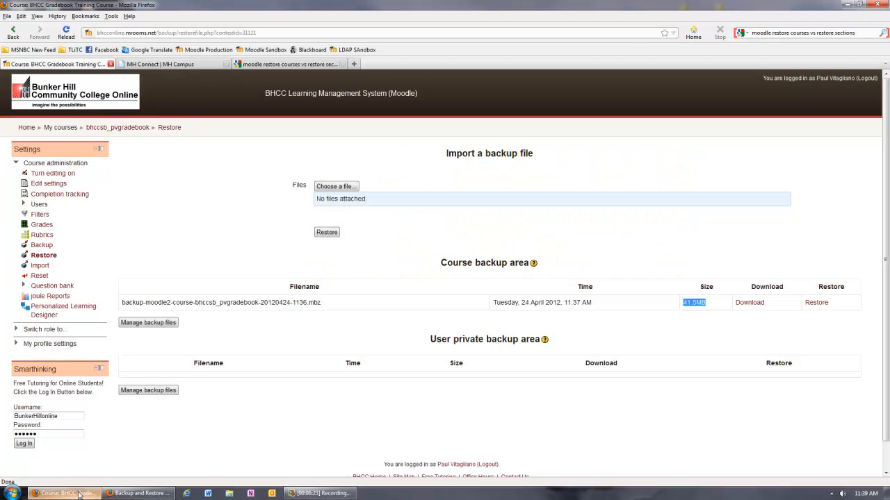
pyautogui.click(771, 323)
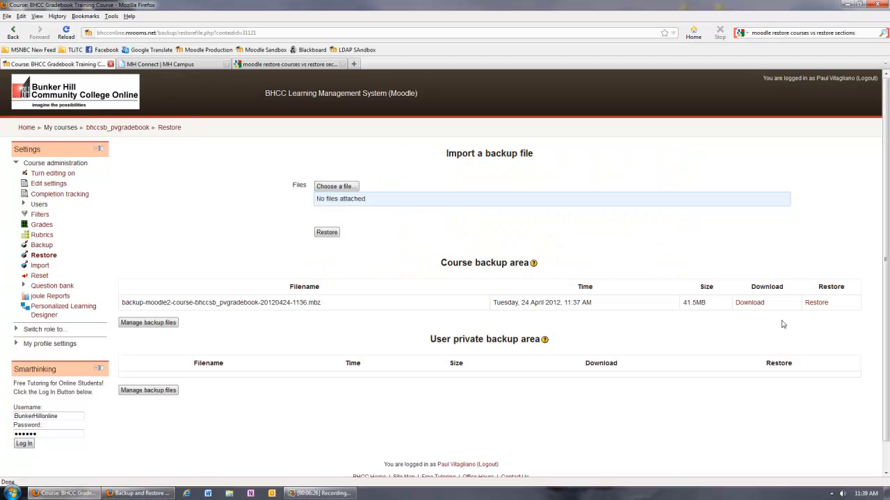
# Open the restore confirmation for the course backup file, examine its backup details, and return to the restore page without restoring.
pyautogui.click(816, 303)
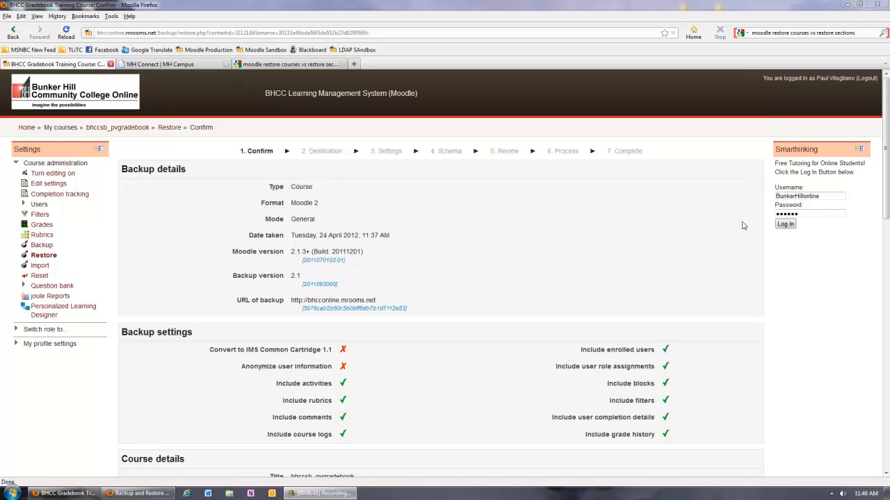
pyautogui.moveTo(886, 194)
pyautogui.mouseDown()
pyautogui.moveTo(874, 408)
pyautogui.moveTo(887, 210)
pyautogui.mouseUp()
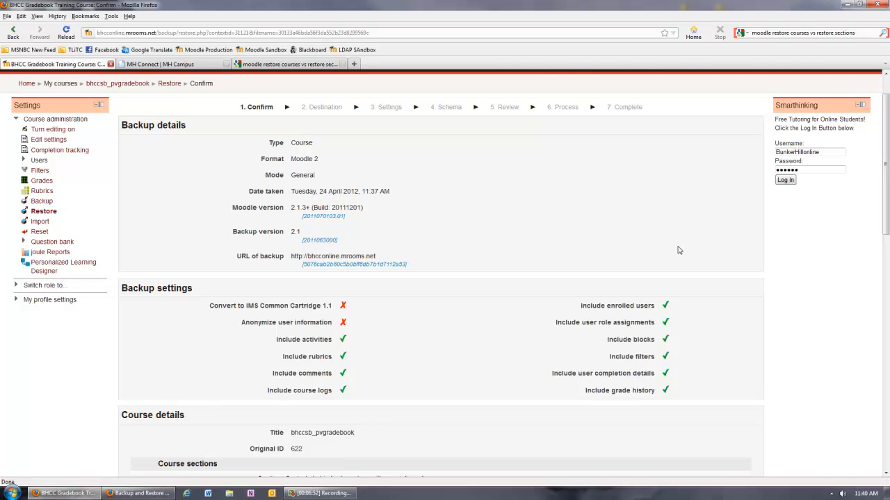
pyautogui.click(53, 203)
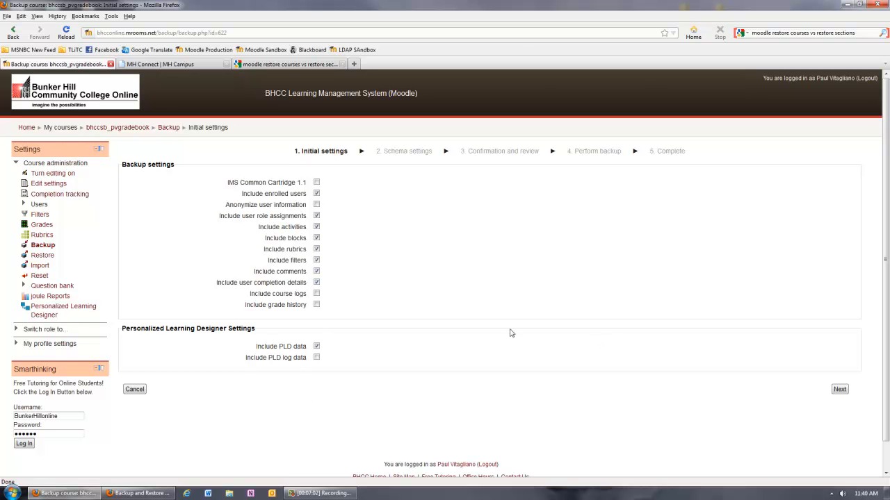
pyautogui.click(43, 256)
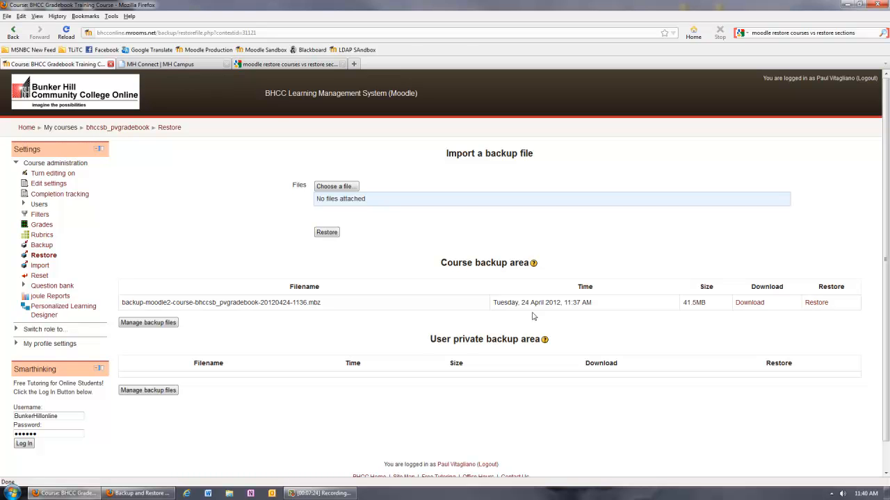
# Start another course backup with the default initial settings and exclude the News forum, the class cancellation label and the Snow Day video tutorial.
pyautogui.click(50, 247)
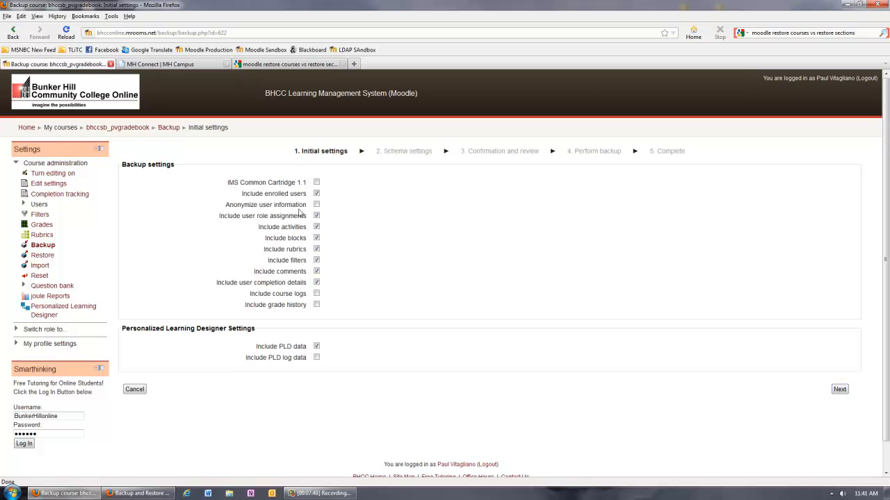
pyautogui.click(840, 390)
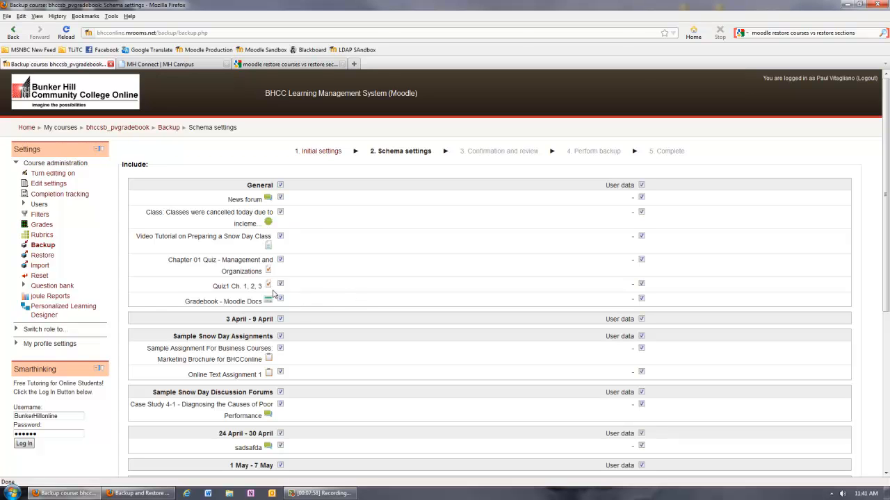
pyautogui.click(282, 212)
pyautogui.click(280, 197)
pyautogui.click(281, 236)
# Uncheck all remaining available section checkboxes at once in the schema settings and review the whole list.
pyautogui.hotkey('ctrl', 'a')
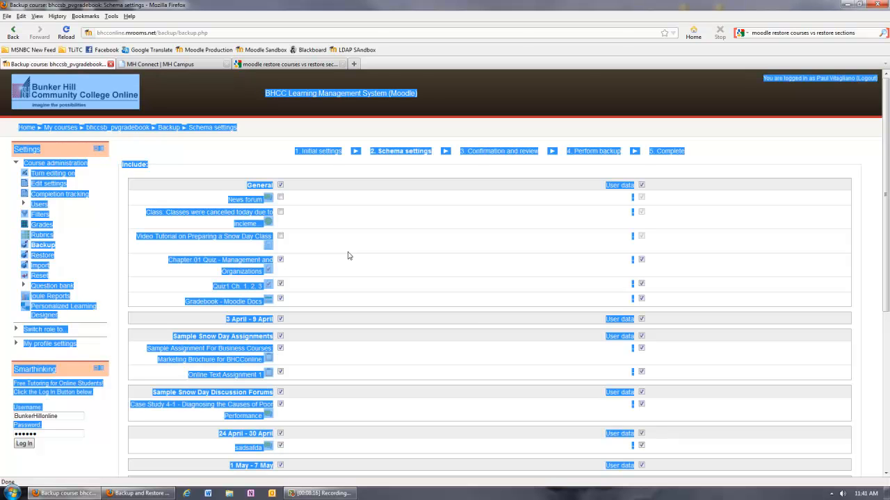
pyautogui.rightClick(349, 256)
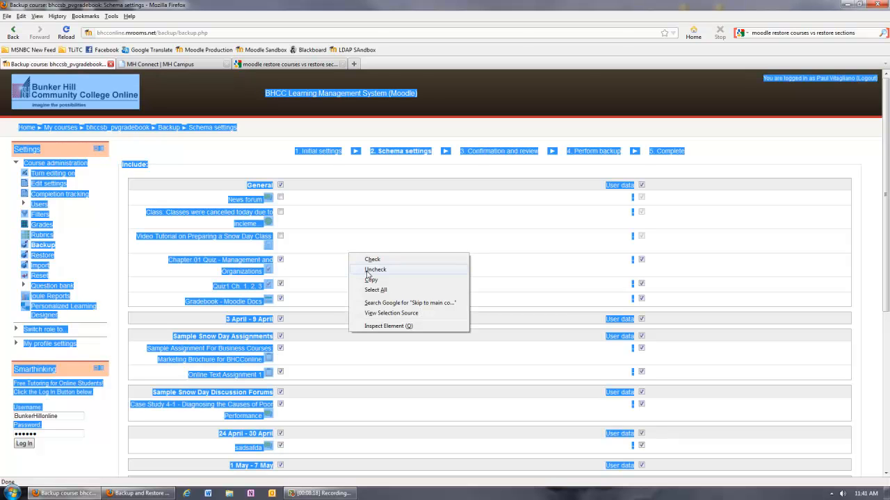
pyautogui.click(370, 271)
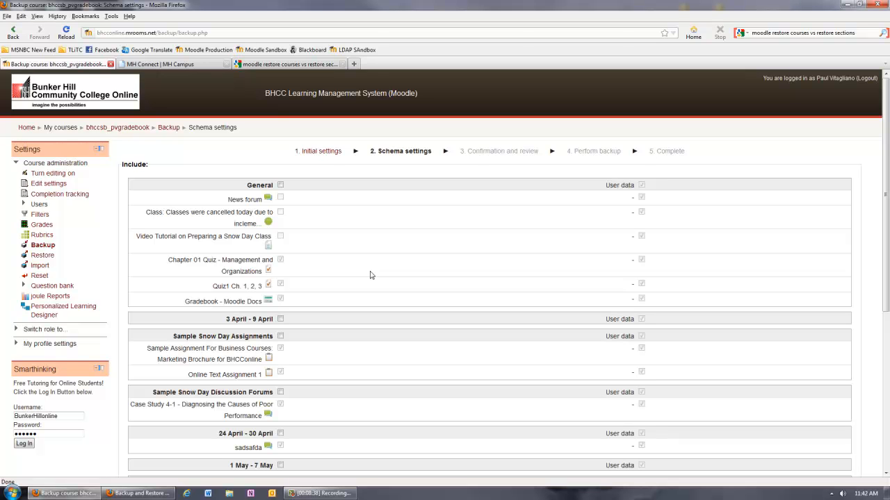
pyautogui.scroll(-6, 434, 281)
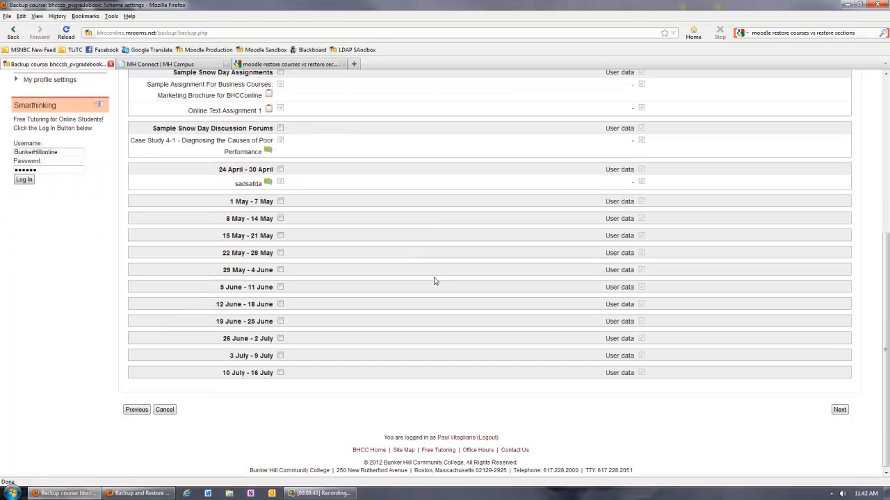
pyautogui.scroll(6, 436, 281)
pyautogui.scroll(-6, 435, 282)
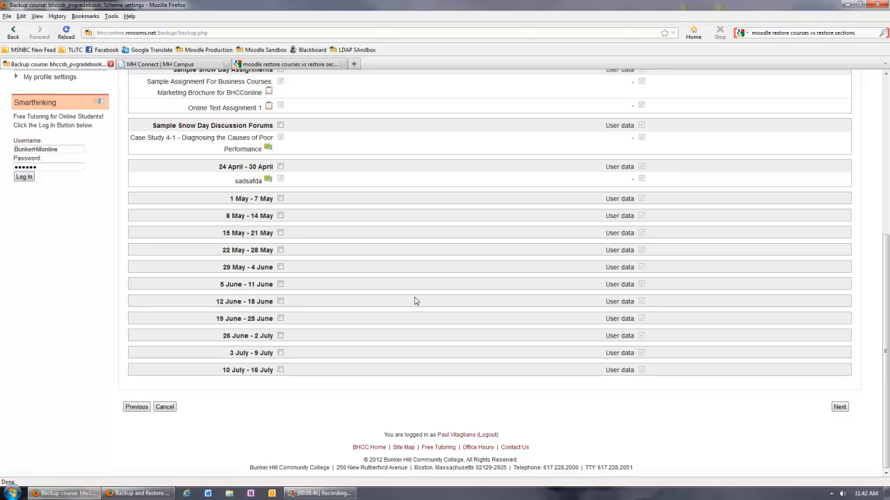
# Try including the 26 June - 2 July, 3 July - 9 July and 10 July - 16 July weeks, and exclude them again.
pyautogui.click(280, 370)
pyautogui.click(280, 353)
pyautogui.click(280, 336)
pyautogui.click(280, 336)
pyautogui.click(280, 353)
pyautogui.click(280, 370)
pyautogui.scroll(7, 332, 365)
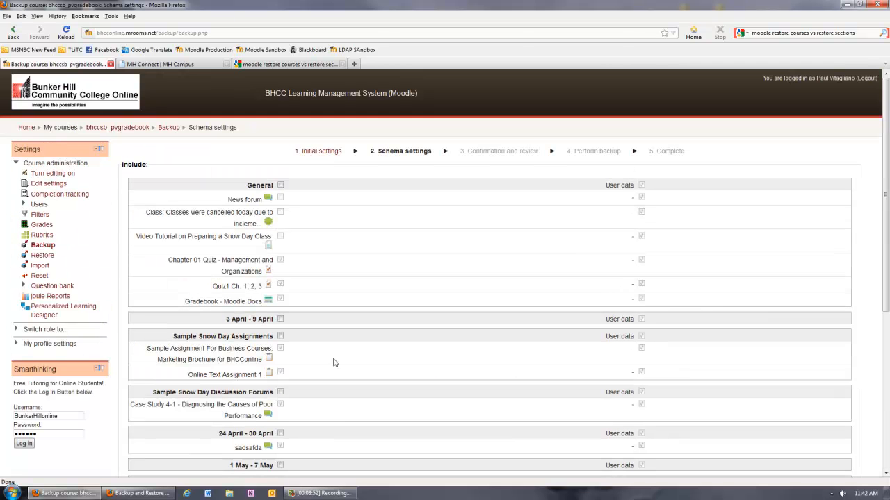
# Include the General section in the backup, keeping Chapter 01 Quiz, Quiz1 Ch. 1, 2, 3 and Gradebook - Moodle Docs selected.
pyautogui.click(281, 186)
pyautogui.click(280, 260)
pyautogui.click(281, 299)
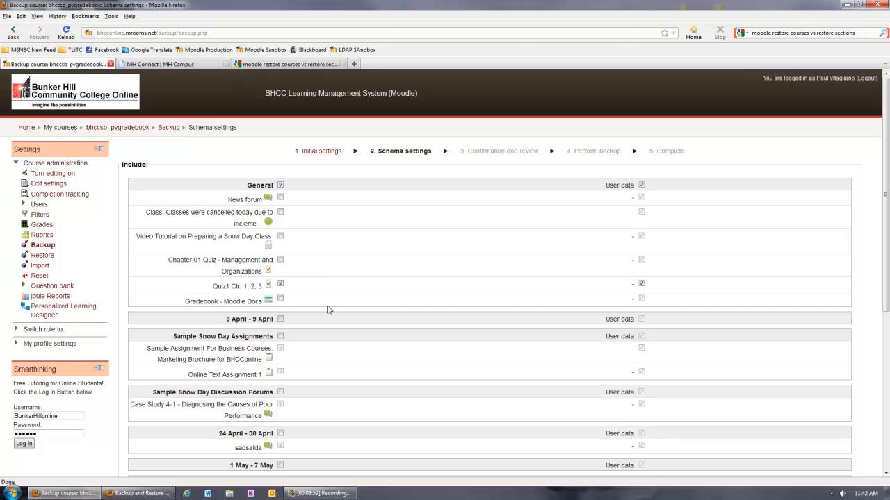
pyautogui.click(281, 299)
pyautogui.click(281, 260)
# Exclude user data for both quizzes, Gradebook - Moodle Docs and the General section, and check the remaining schema selections.
pyautogui.click(641, 260)
pyautogui.click(641, 283)
pyautogui.click(641, 298)
pyautogui.click(641, 185)
pyautogui.scroll(-5, 736, 257)
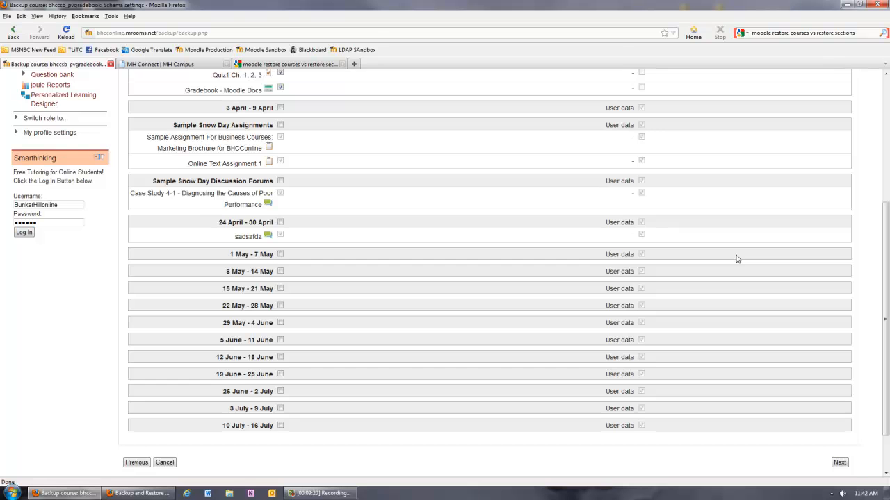
pyautogui.scroll(4, 736, 258)
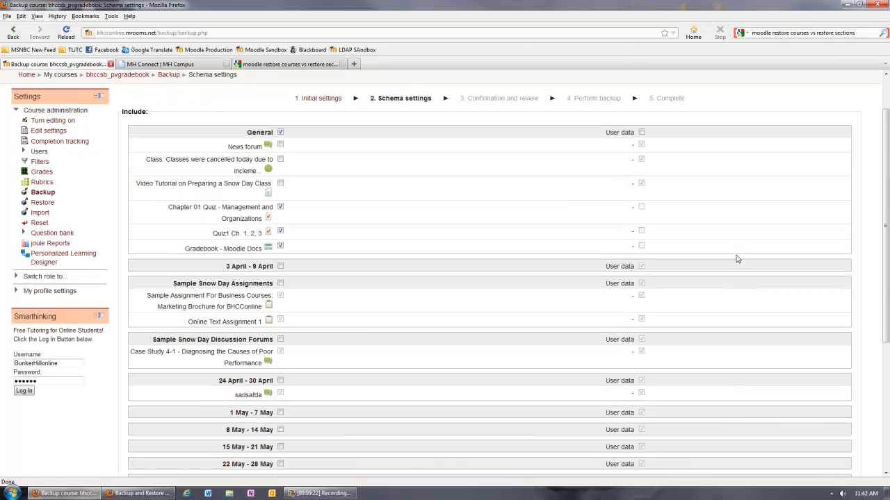
pyautogui.scroll(-3, 737, 258)
pyautogui.scroll(-3, 736, 261)
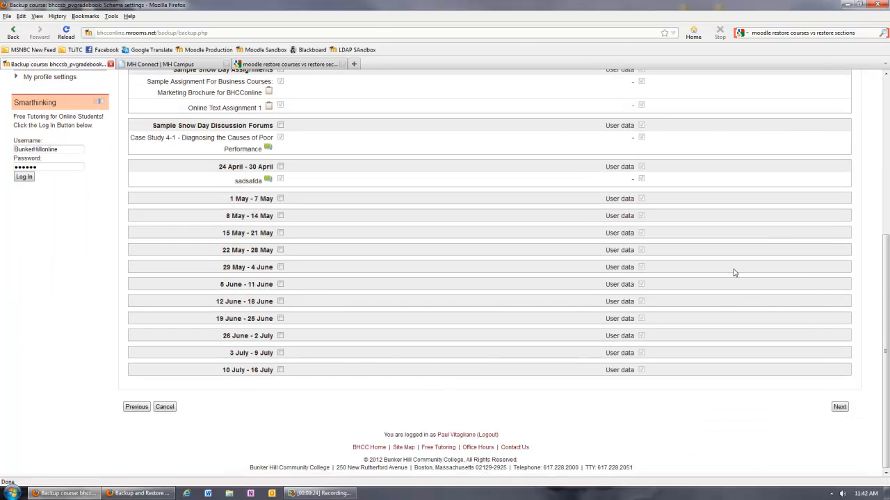
# Proceed to the backup confirmation with the default filename, review the included items and perform the partial backup.
pyautogui.click(839, 407)
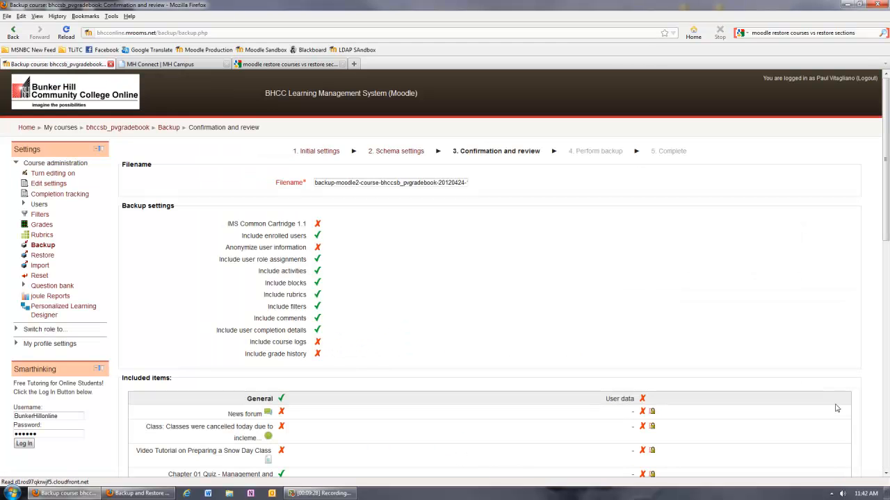
pyautogui.scroll(-6, 836, 409)
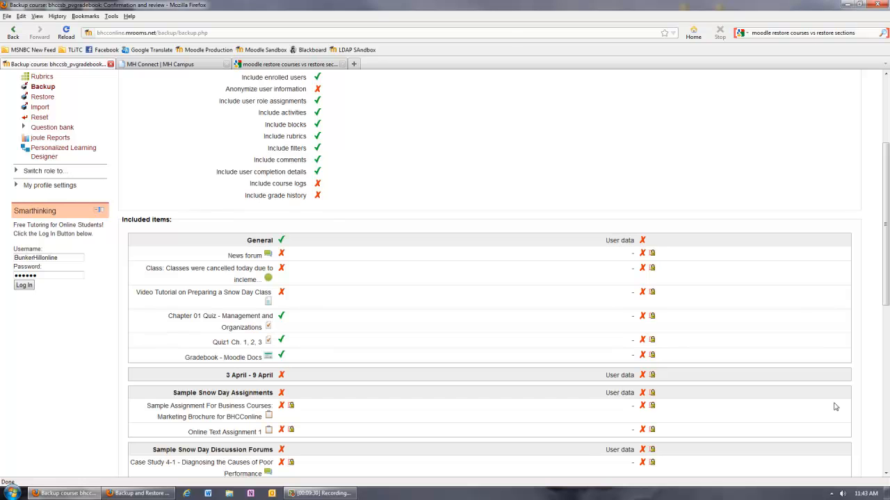
pyautogui.scroll(-6, 699, 327)
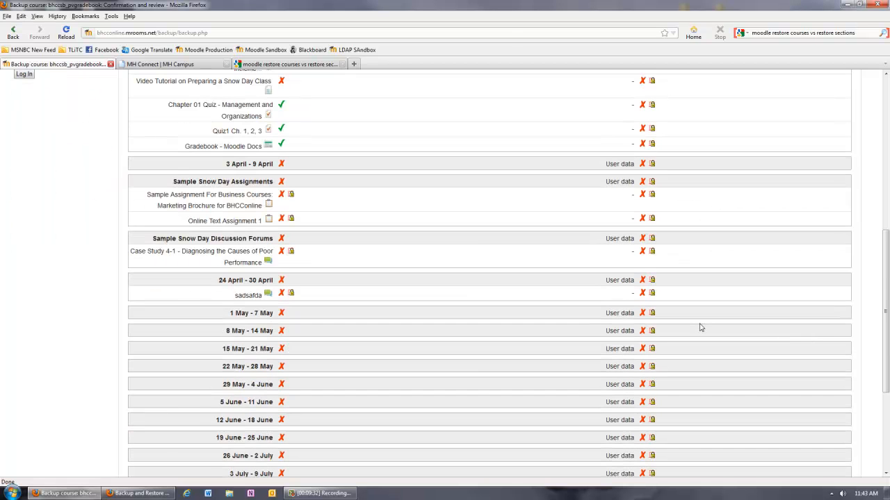
pyautogui.scroll(9, 699, 327)
pyautogui.scroll(-6, 700, 327)
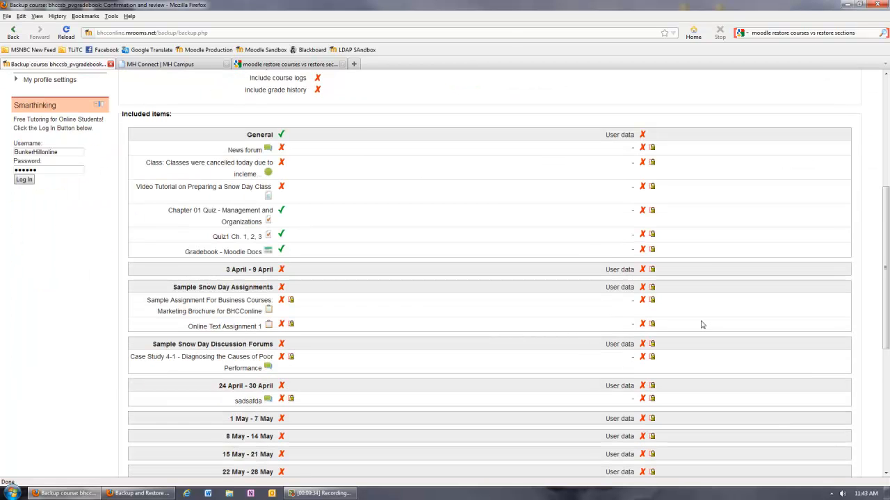
pyautogui.scroll(-7, 702, 325)
pyautogui.click(805, 426)
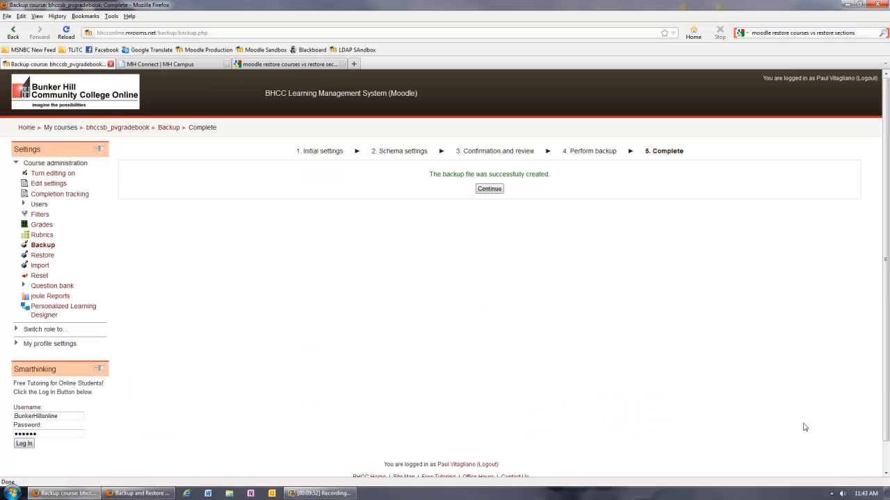
# Download backup-moodle2-course-bhccsb_pvgradebook-20120424-1142.mbz to the Desktop and compare the time codes in the two backup filenames.
pyautogui.click(489, 189)
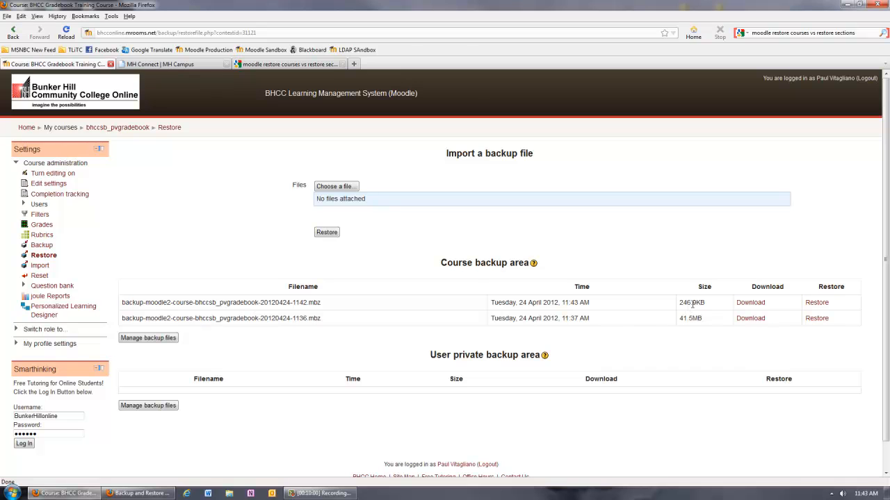
pyautogui.click(749, 304)
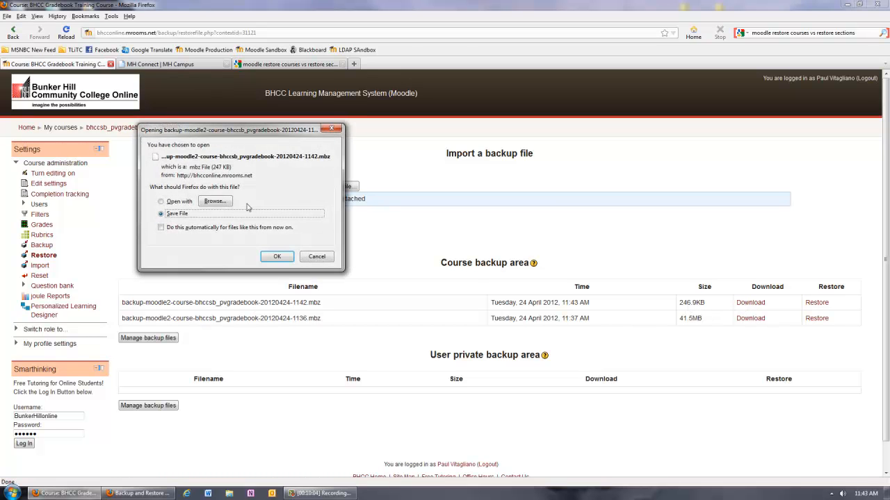
pyautogui.click(277, 257)
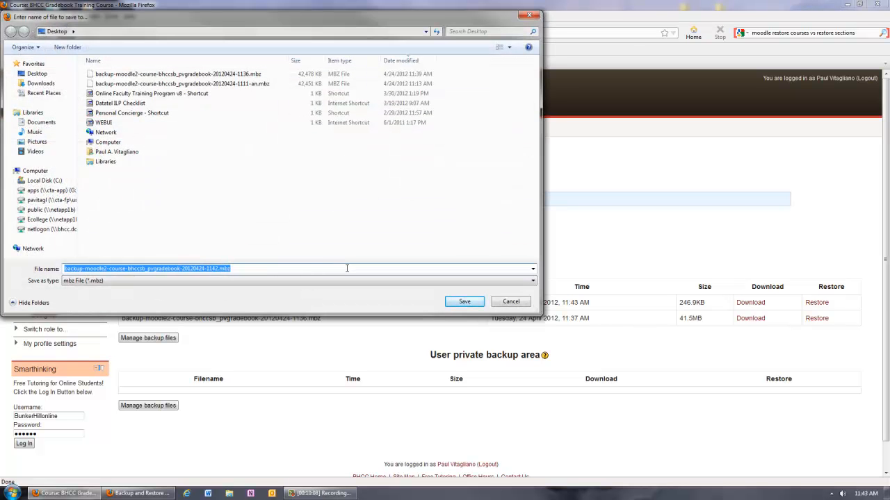
pyautogui.click(464, 302)
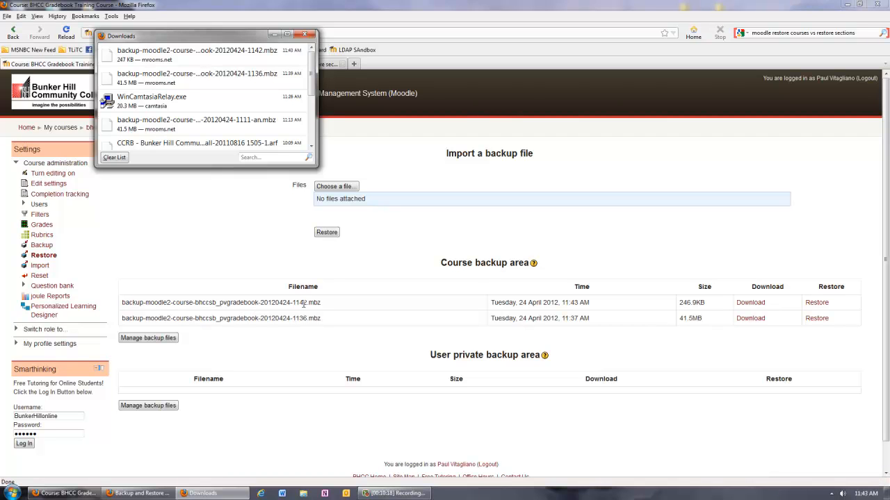
pyautogui.click(296, 303)
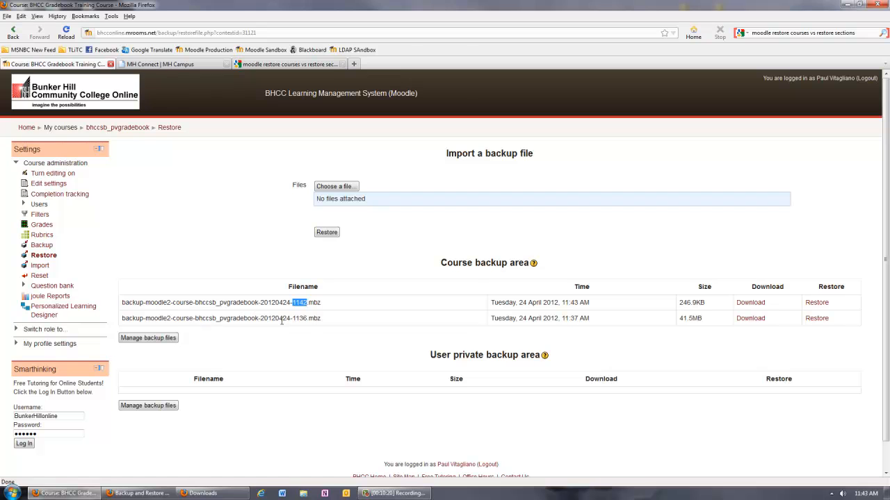
pyautogui.moveTo(292, 317); pyautogui.dragTo(307, 318)
# Go to the site home page and open the Restore page of the other sandbox course.
pyautogui.click(26, 128)
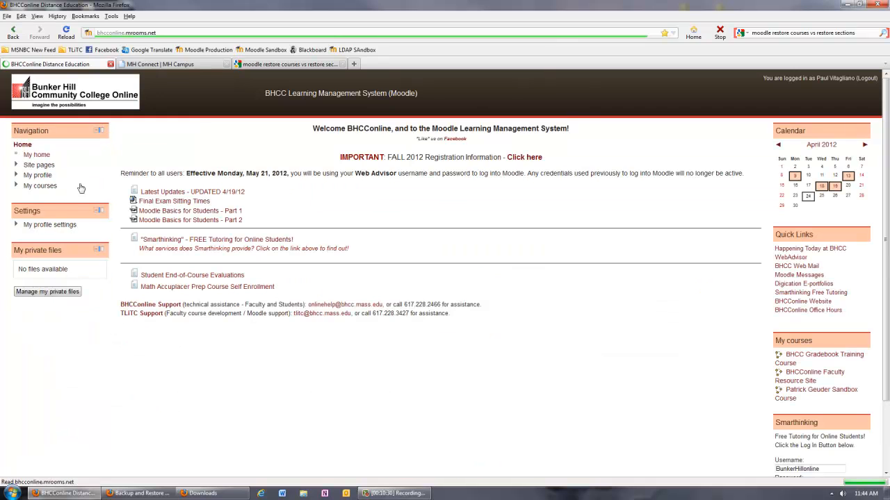
pyautogui.click(66, 207)
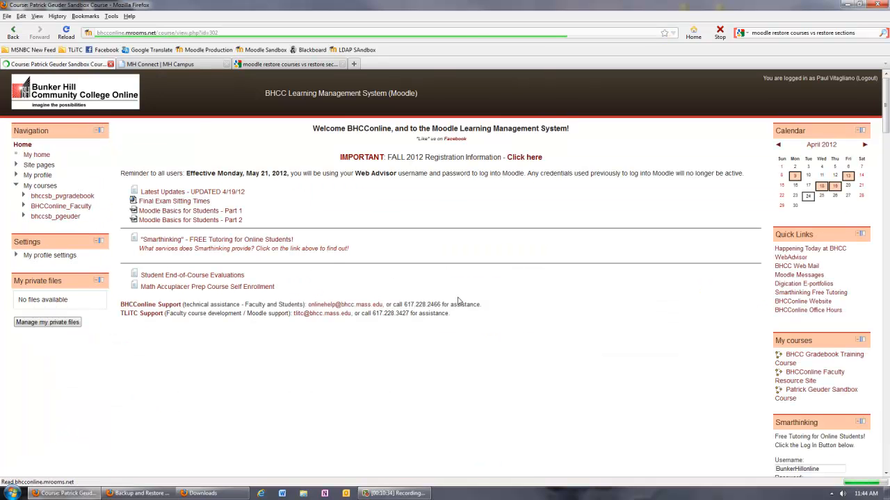
pyautogui.click(43, 246)
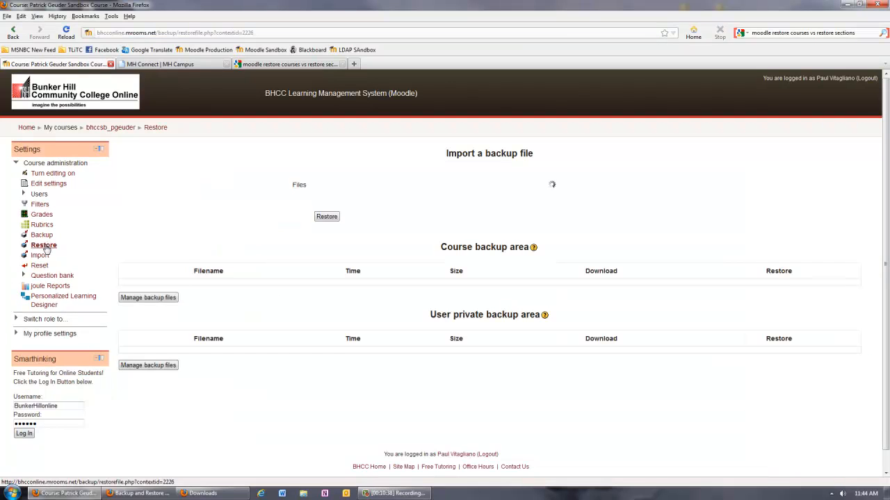
# Upload backup-moodle2-course-bhccsb_pvgradebook-20120424-1142.mbz from the Desktop as the backup file to import.
pyautogui.click(336, 187)
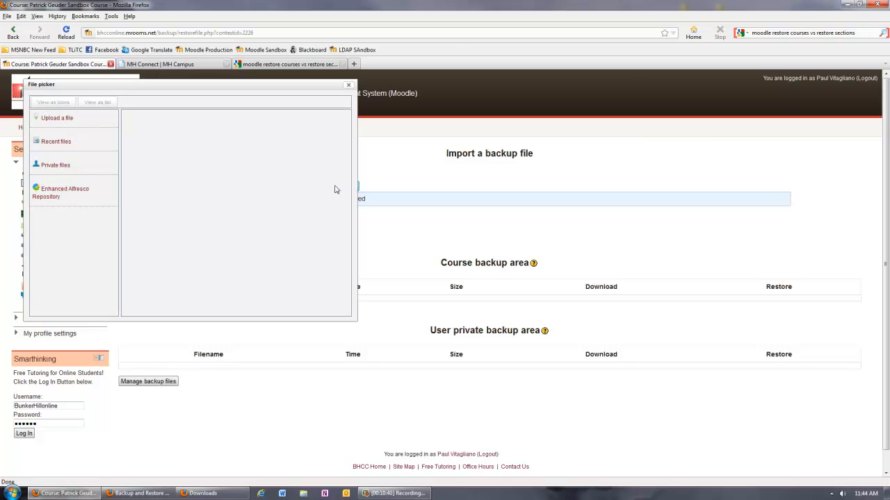
pyautogui.click(57, 118)
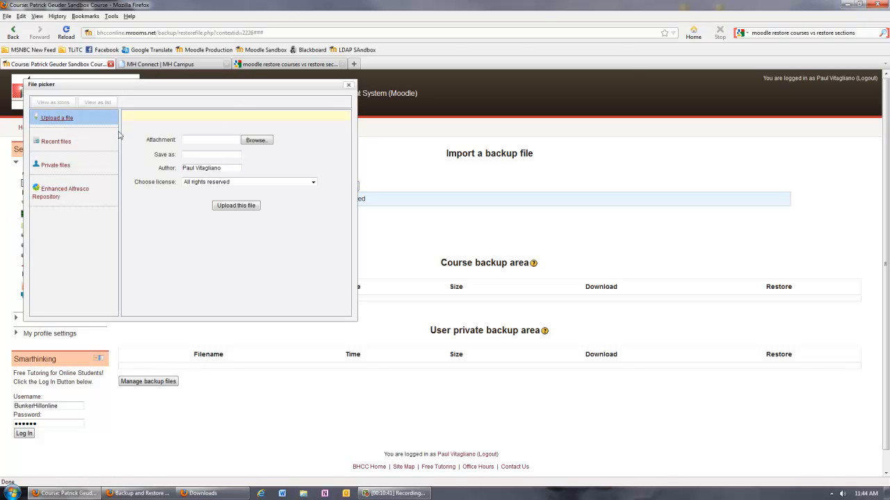
pyautogui.click(258, 144)
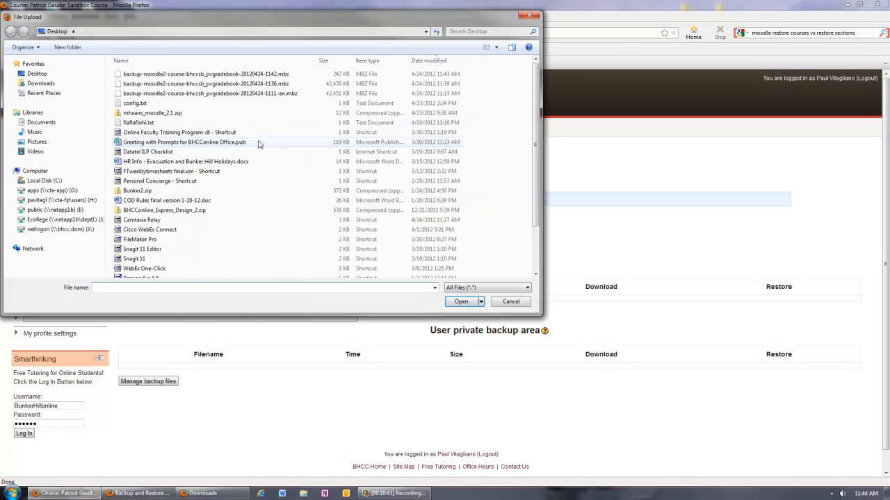
pyautogui.click(267, 76)
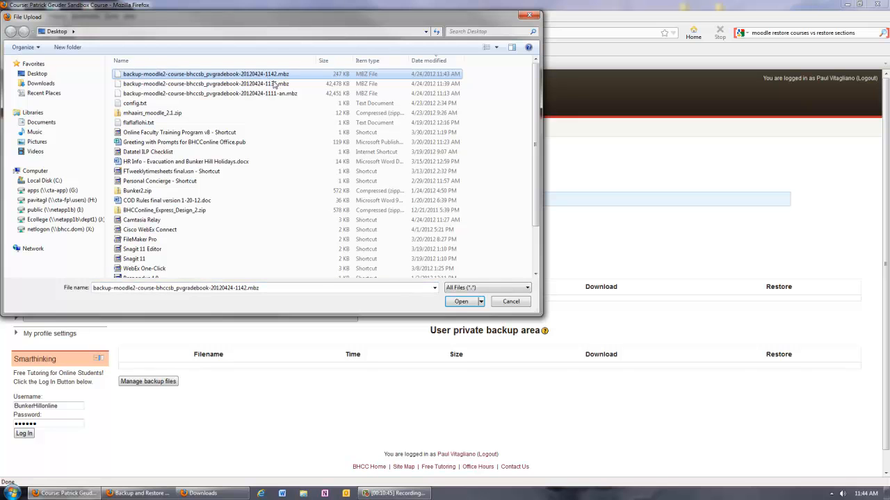
pyautogui.click(465, 301)
pyautogui.click(235, 205)
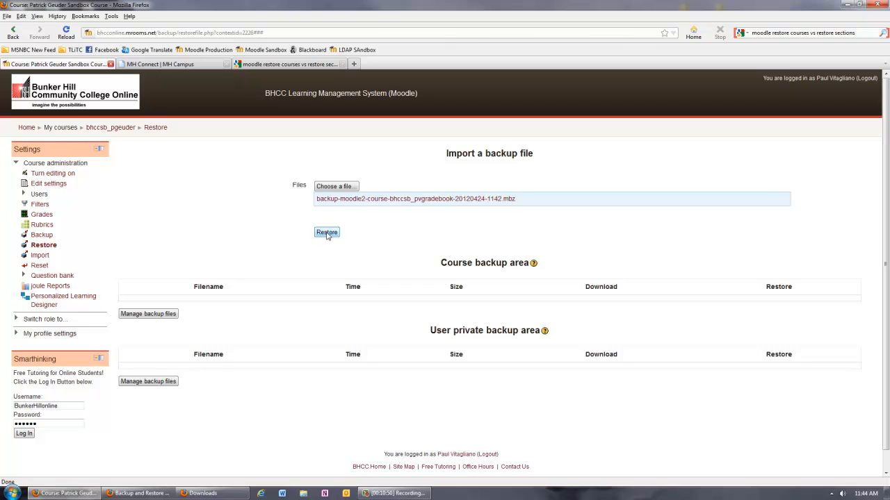
# Start restoring the uploaded file, review its backup details, settings and included activities, and continue to the destination stage.
pyautogui.click(326, 233)
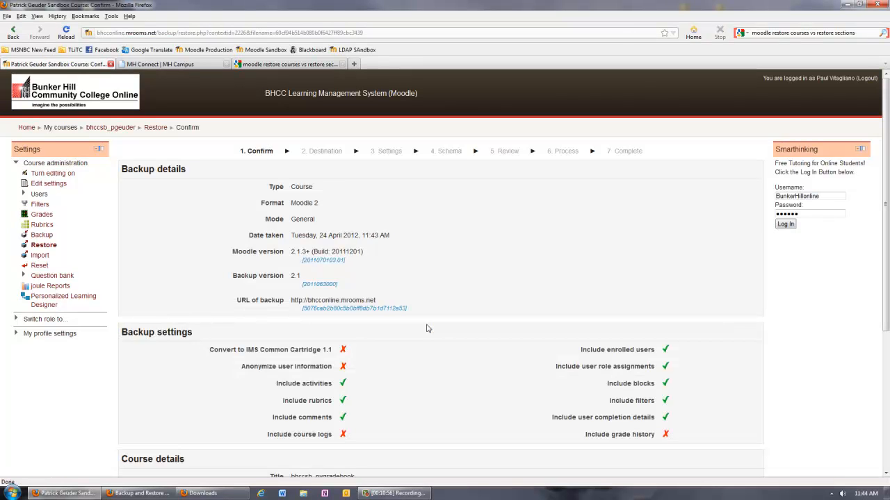
pyautogui.scroll(-3, 438, 337)
pyautogui.scroll(-3, 438, 337)
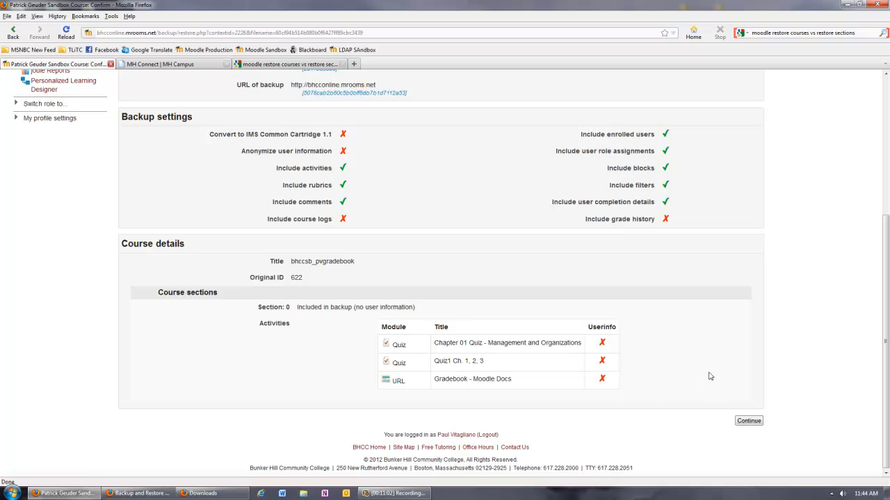
pyautogui.click(743, 425)
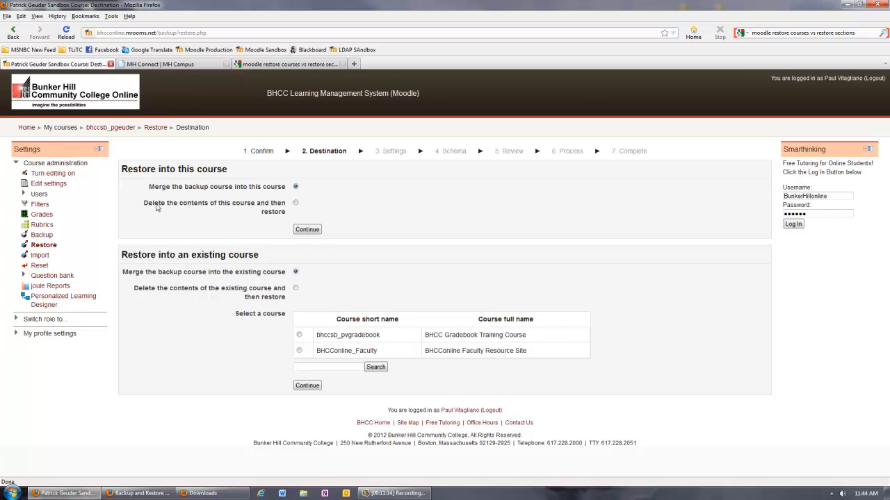
# Review the restore destination options and continue with merging the backup course into this course.
pyautogui.moveTo(145, 206); pyautogui.dragTo(286, 205)
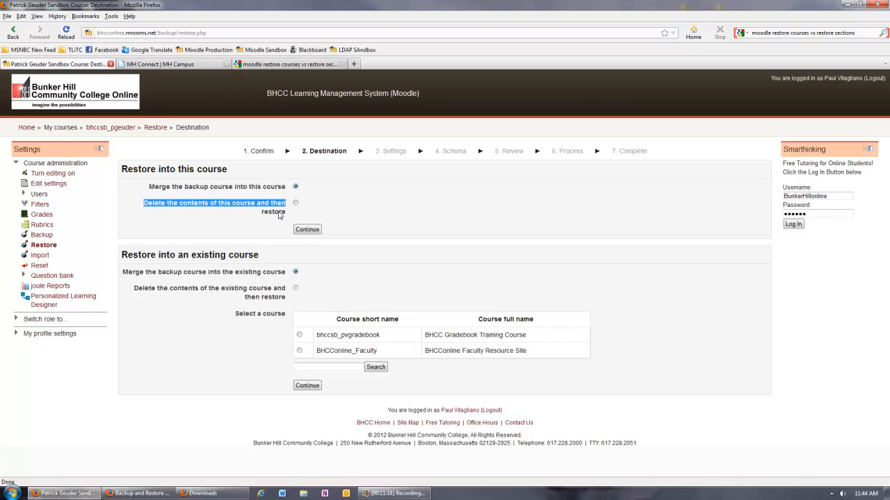
pyautogui.click(259, 275)
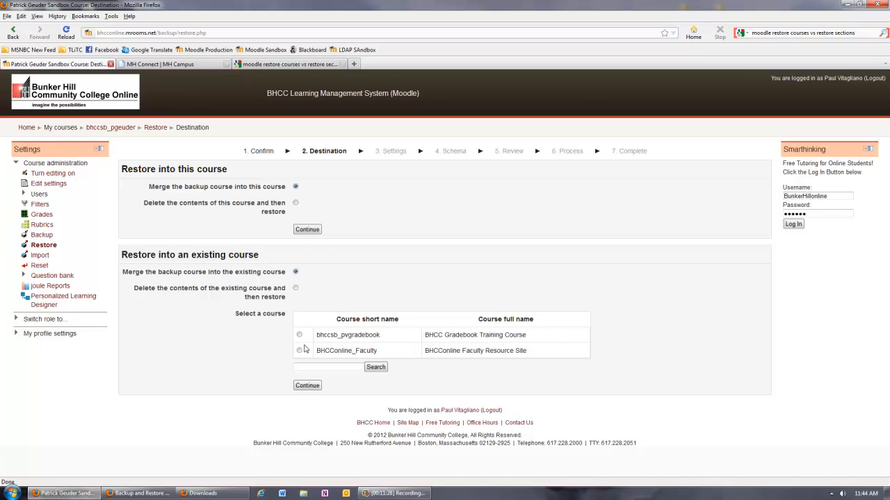
pyautogui.click(308, 229)
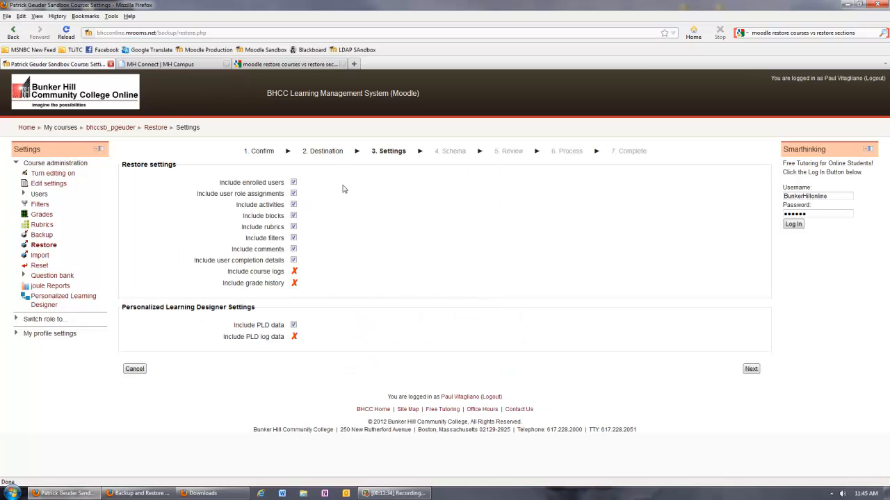
# Accept the default restore settings and schema with all Section 0 items included, review them and perform the restore.
pyautogui.click(751, 369)
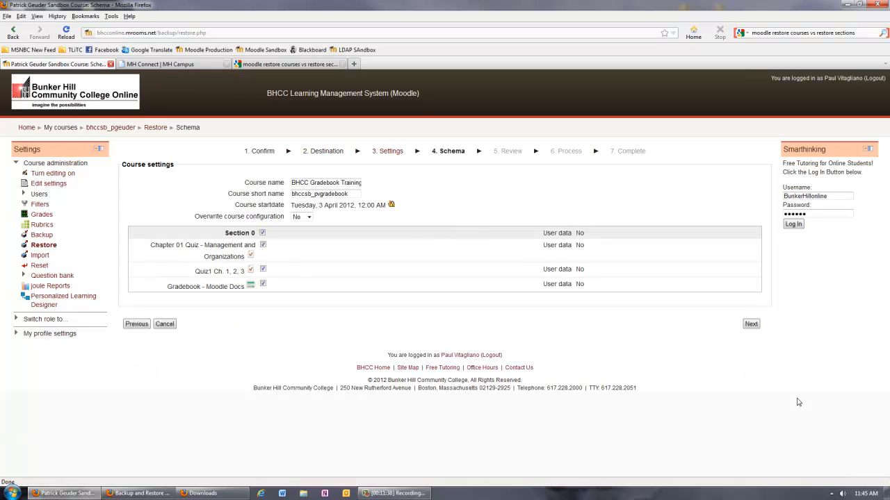
pyautogui.click(751, 324)
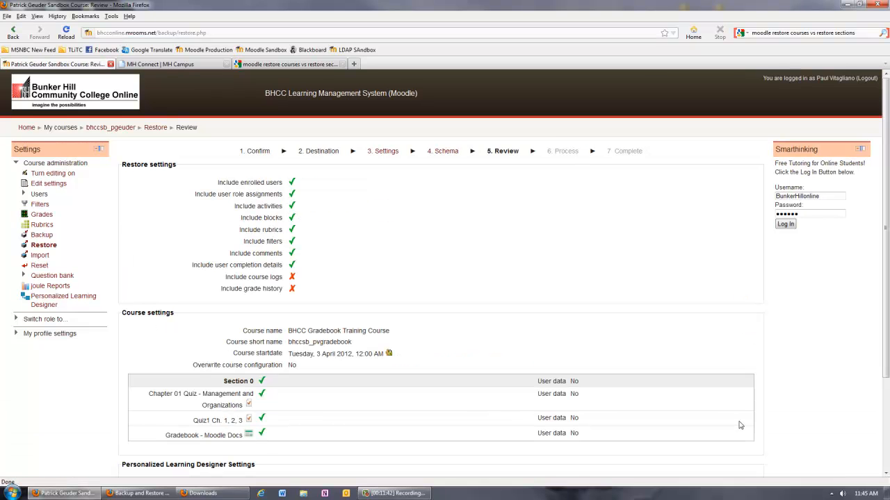
pyautogui.scroll(-3, 740, 426)
pyautogui.click(737, 412)
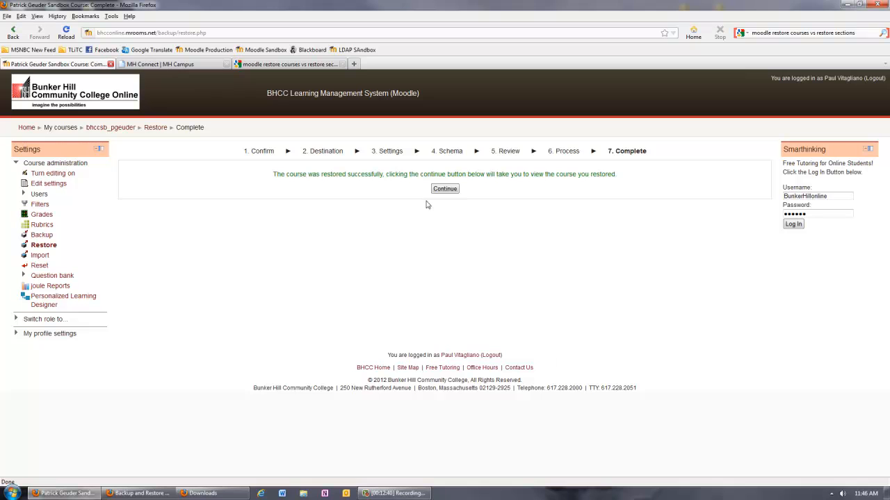
# Open the restored course and check its weekly outline for the merged quizzes and the Gradebook - Moodle Docs link.
pyautogui.click(444, 189)
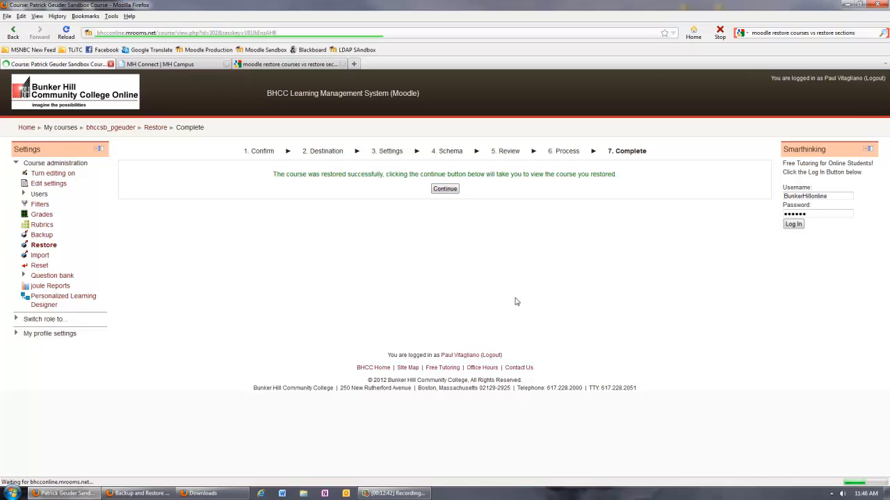
pyautogui.scroll(-3, 424, 337)
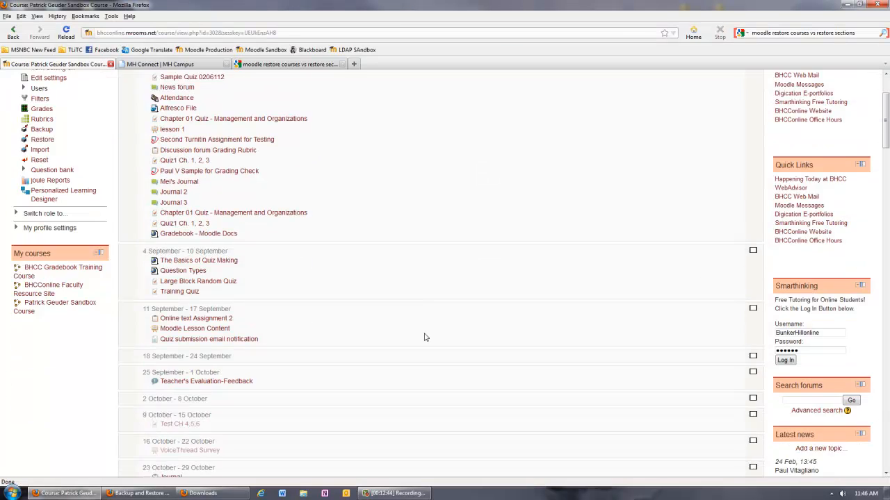
pyautogui.scroll(-4, 424, 336)
pyautogui.scroll(7, 424, 336)
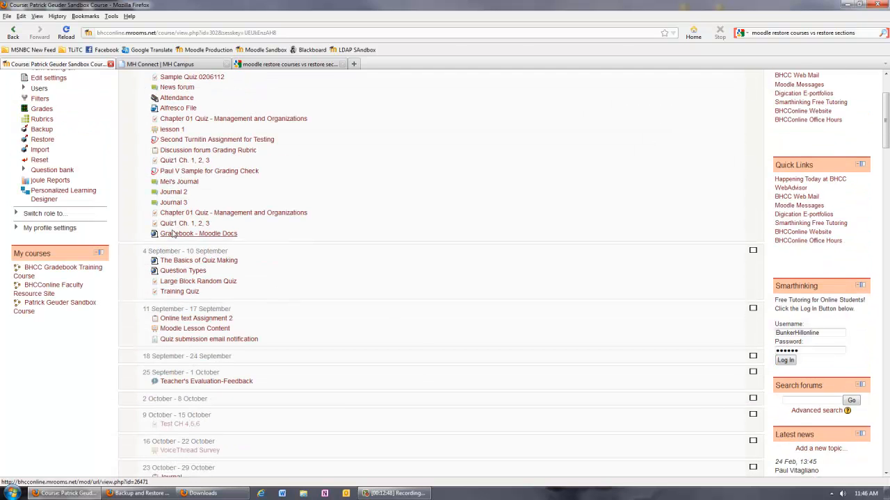
pyautogui.scroll(3, 212, 236)
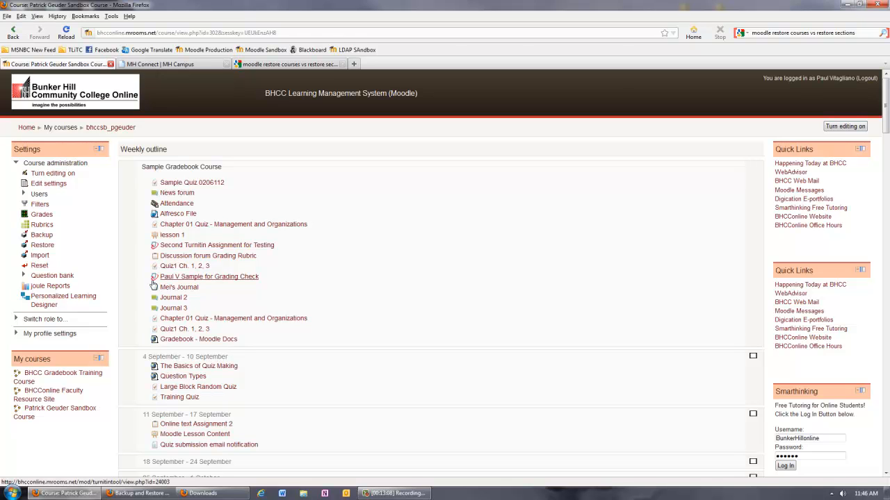
# Start a new backup of this course with user information anonymized and PLD log data included, and continue to the schema settings.
pyautogui.click(42, 235)
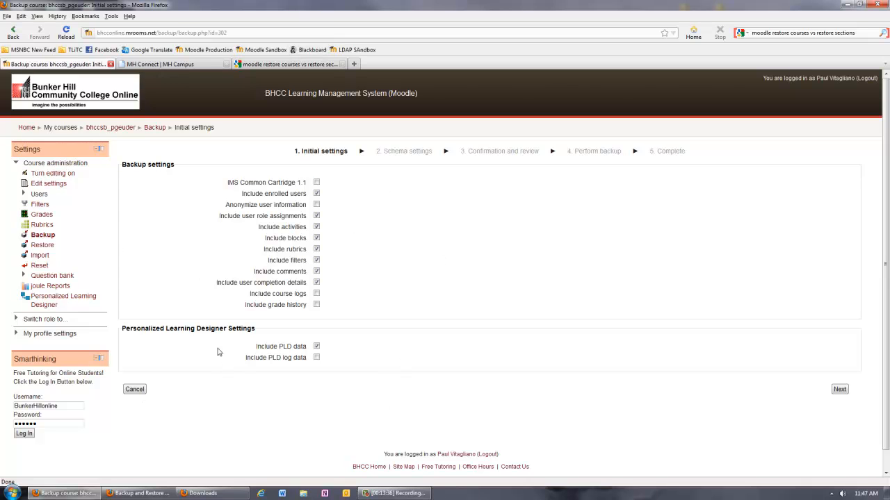
pyautogui.click(316, 205)
pyautogui.click(318, 359)
pyautogui.click(841, 390)
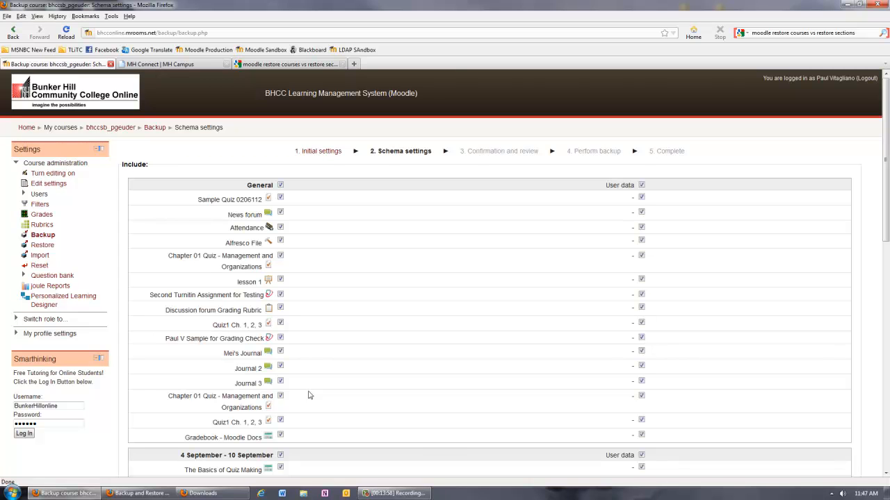
# Review the activities and user data selected for backup in each section, from General through 11 December - 17 December.
pyautogui.scroll(-4, 643, 334)
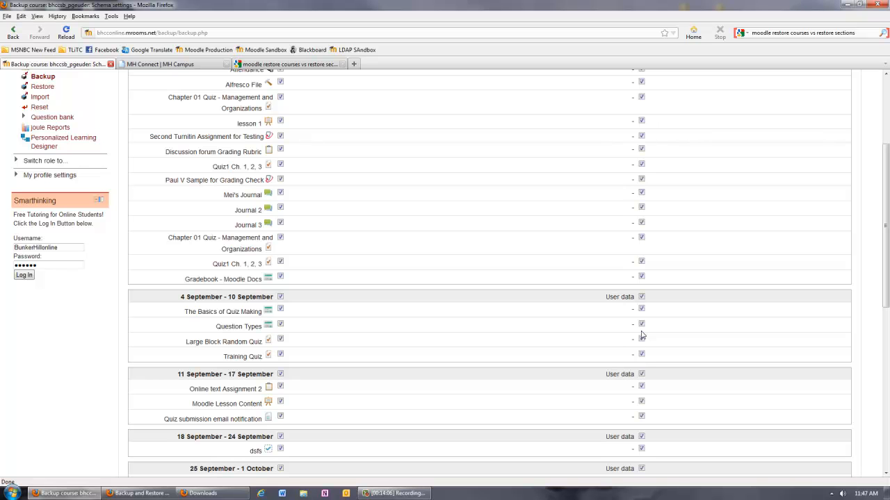
pyautogui.scroll(4, 698, 348)
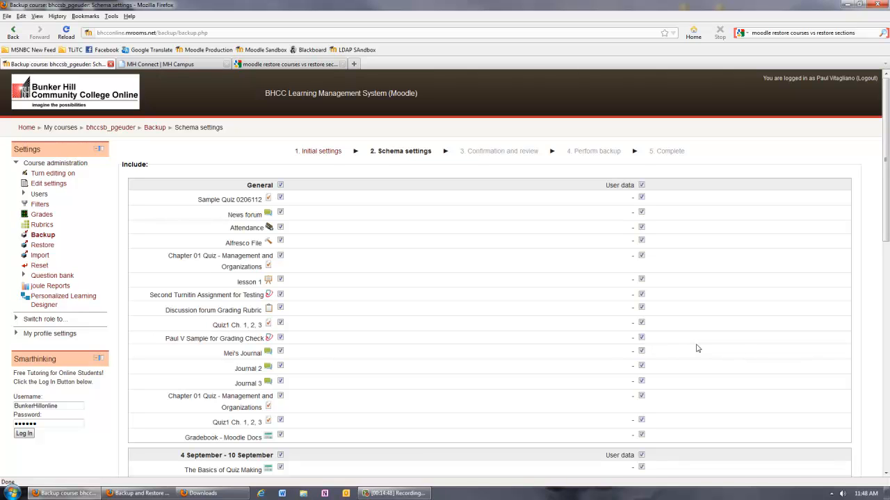
pyautogui.scroll(-15, 698, 348)
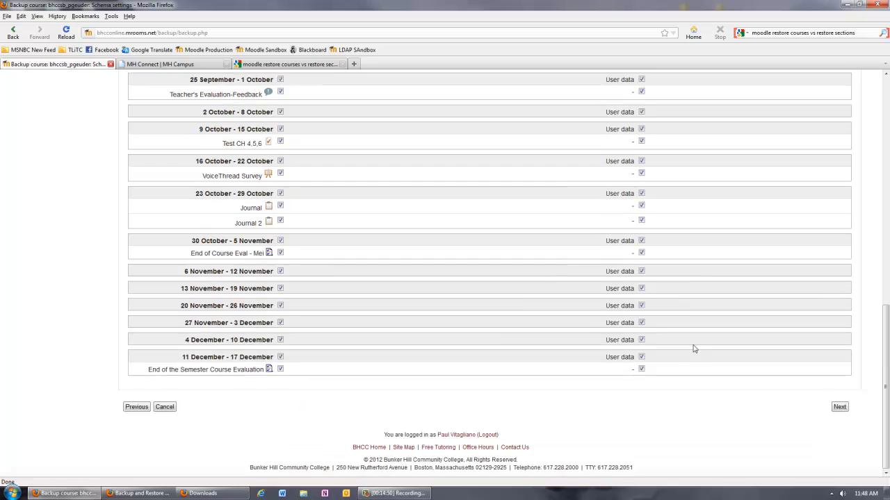
pyautogui.scroll(12, 697, 346)
pyautogui.scroll(3, 698, 347)
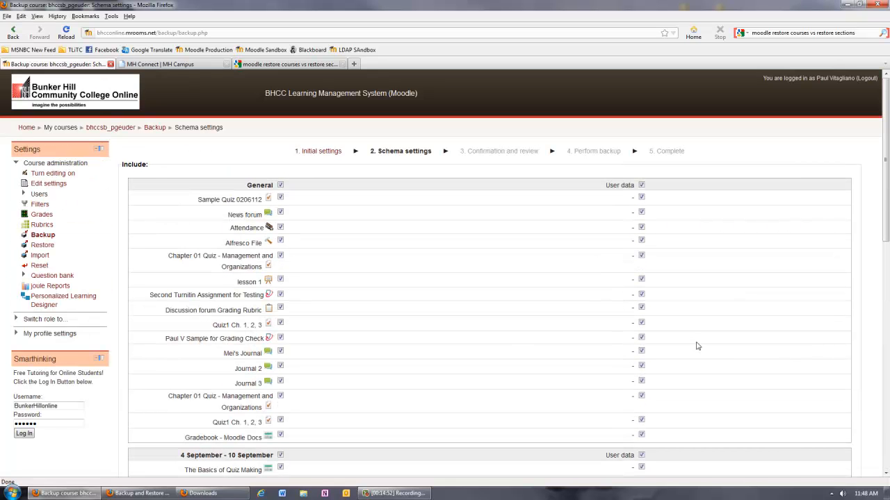